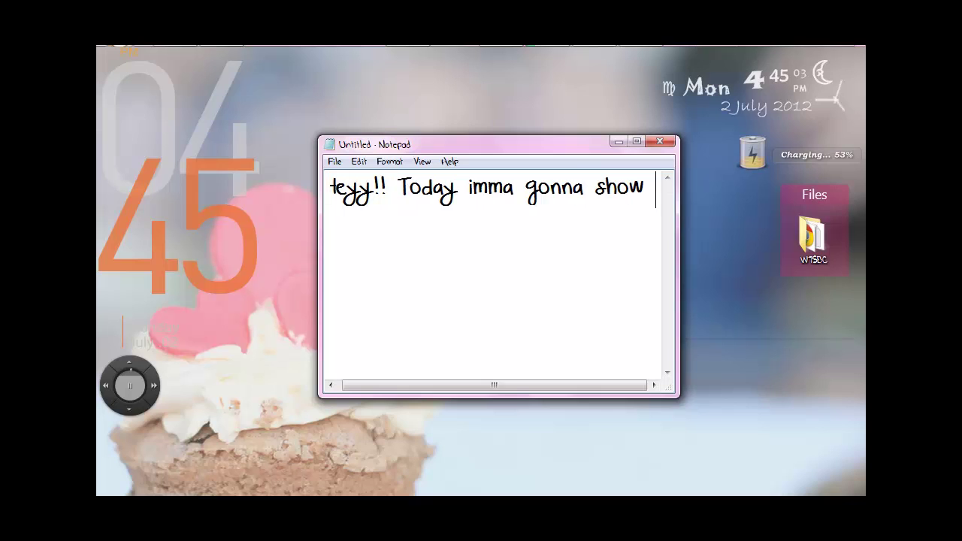
- Continue the note on a new line with "how to change the icon of ur"
key("Return")
type("ho")
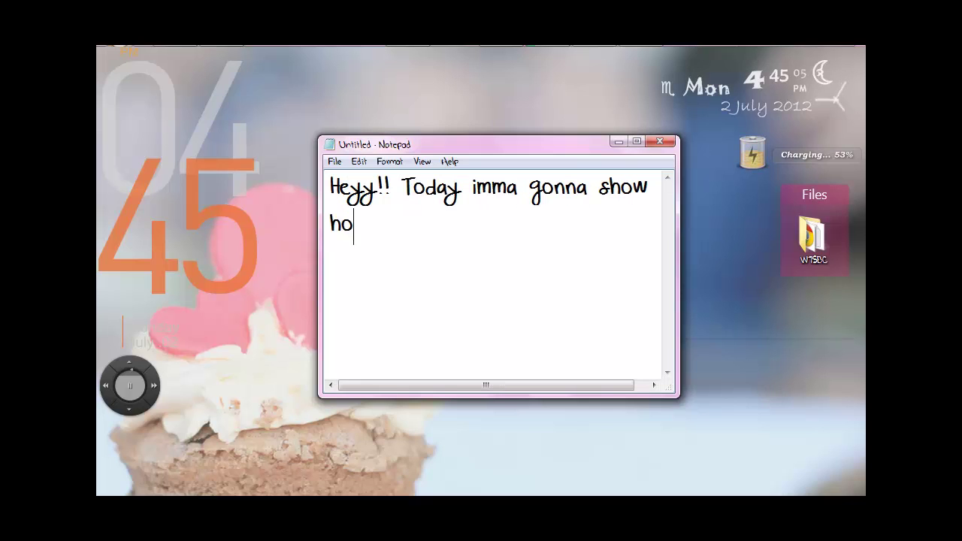
type("w to ")
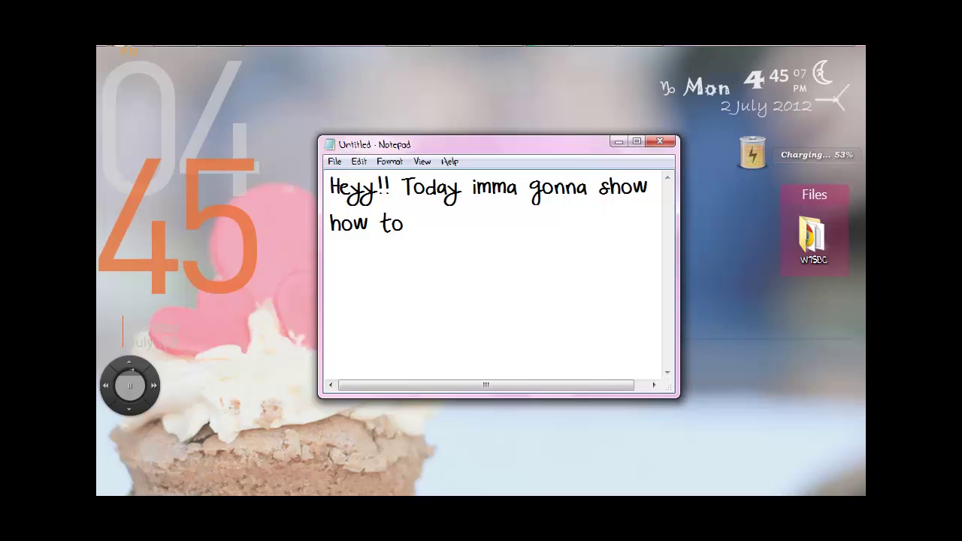
type("ch")
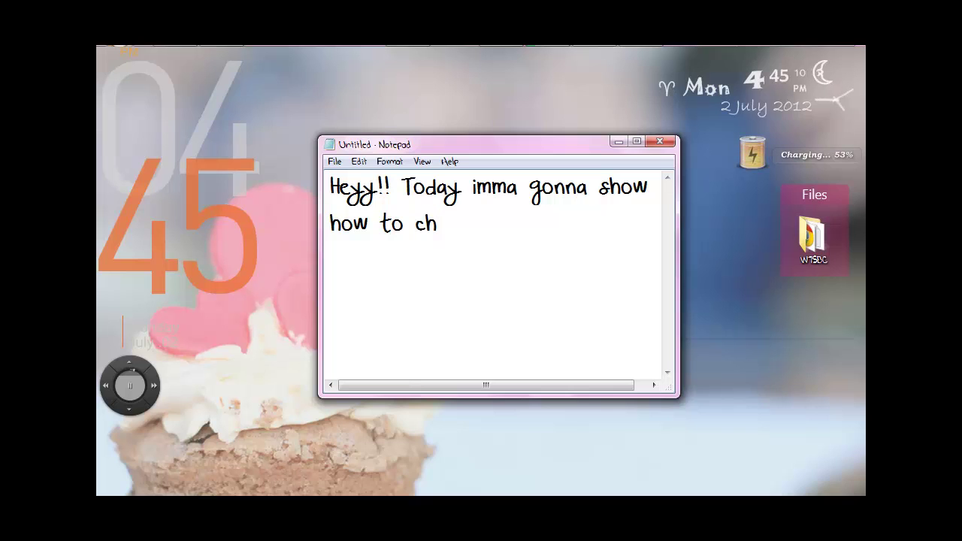
type("ang")
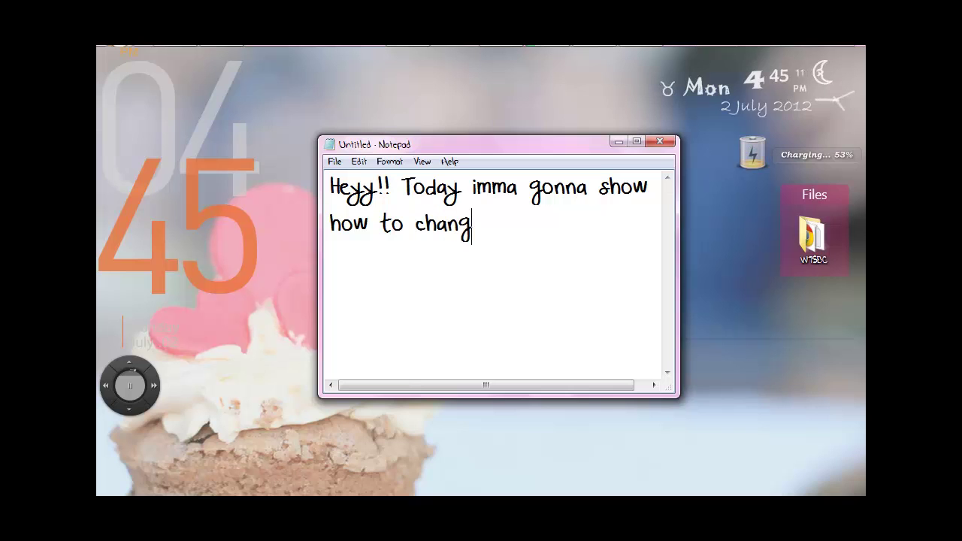
type("e the icon of ur")
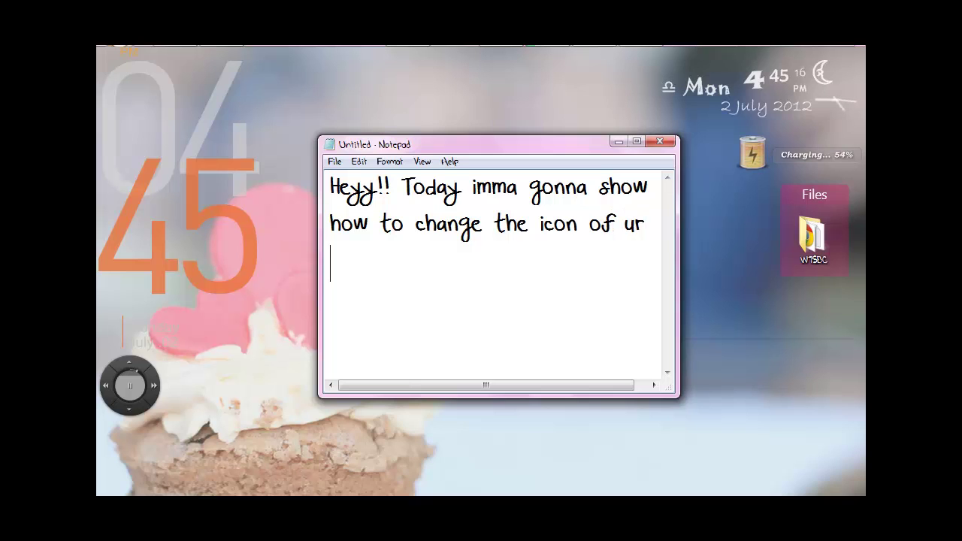
- Write "desktop like this" on the note's third line
type("desto")
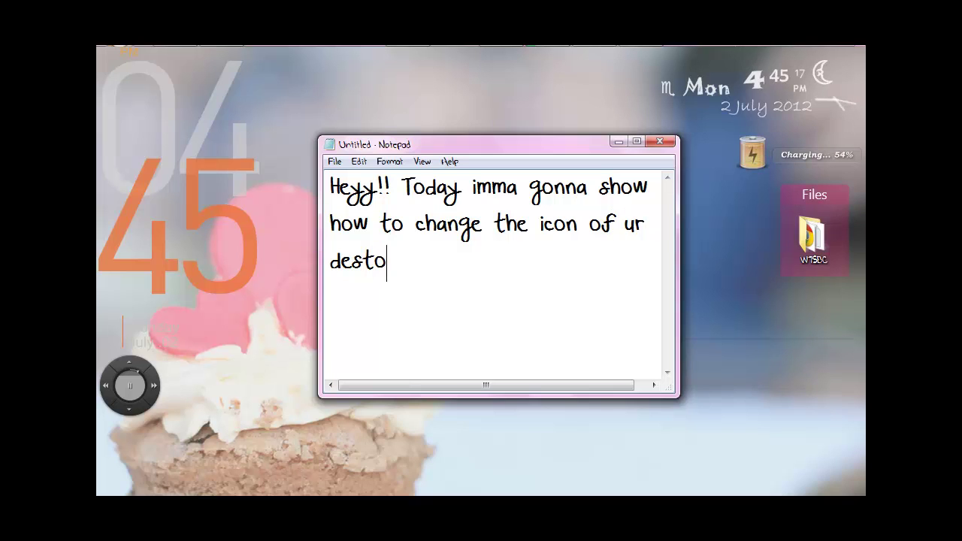
type("p")
key("BackSpace")
key("BackSpace")
key("BackSpace")
type("ktop ")
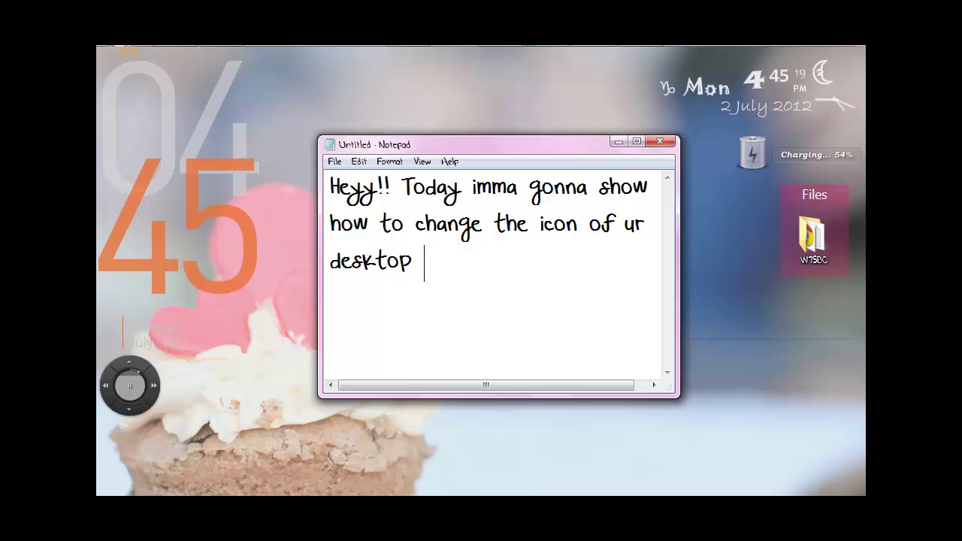
type("like this")
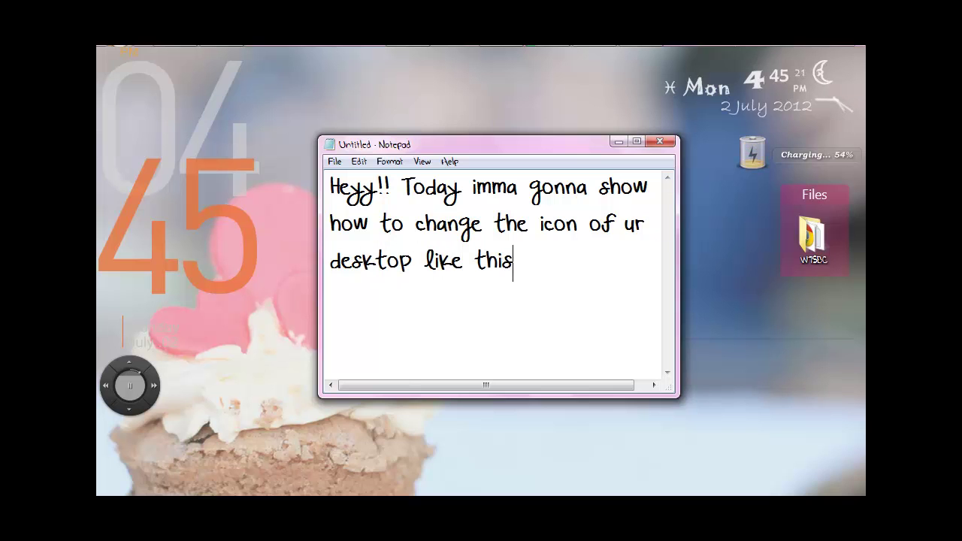
- Switch to the File Explorer window and examine the custom icons of the Selena and One Direction folders
left_click(223, 62)
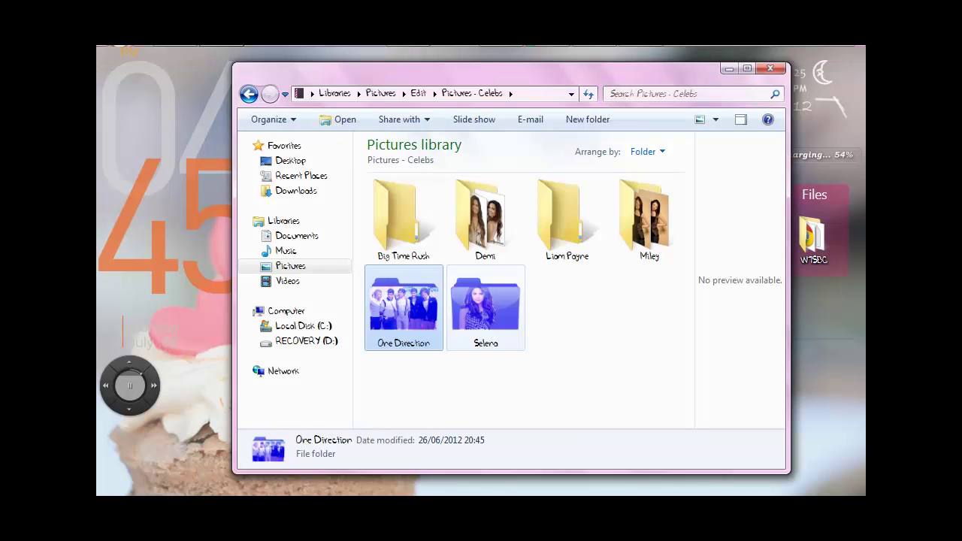
left_click(486, 306)
left_click(404, 306)
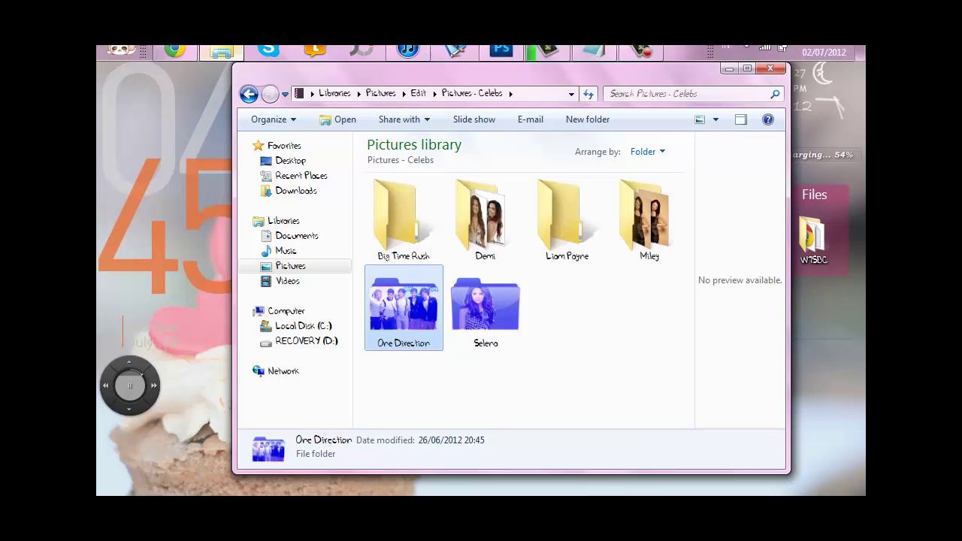
- Return to Notepad and replace the whole note with "U can see that its different"
left_click(593, 60)
key("ctrl+a")
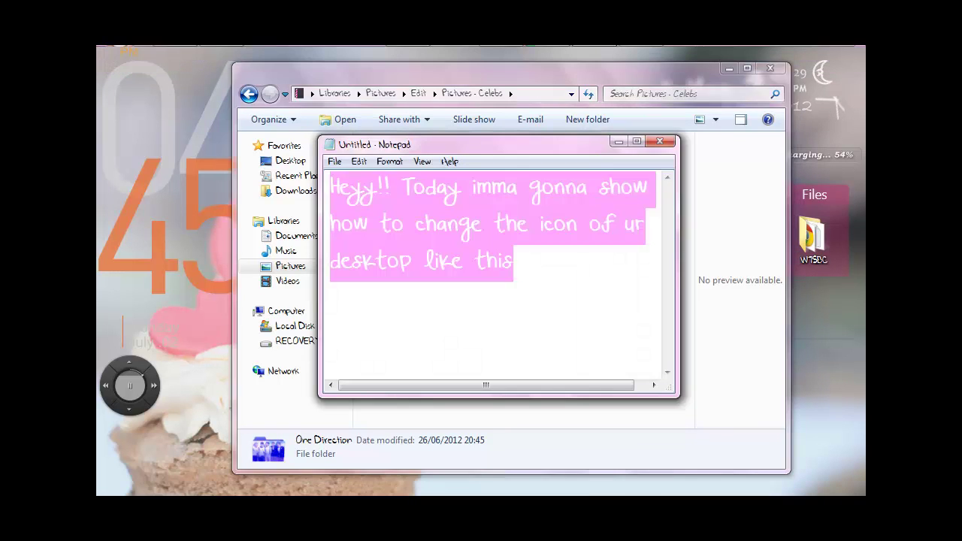
key("BackSpace")
type("U can see ")
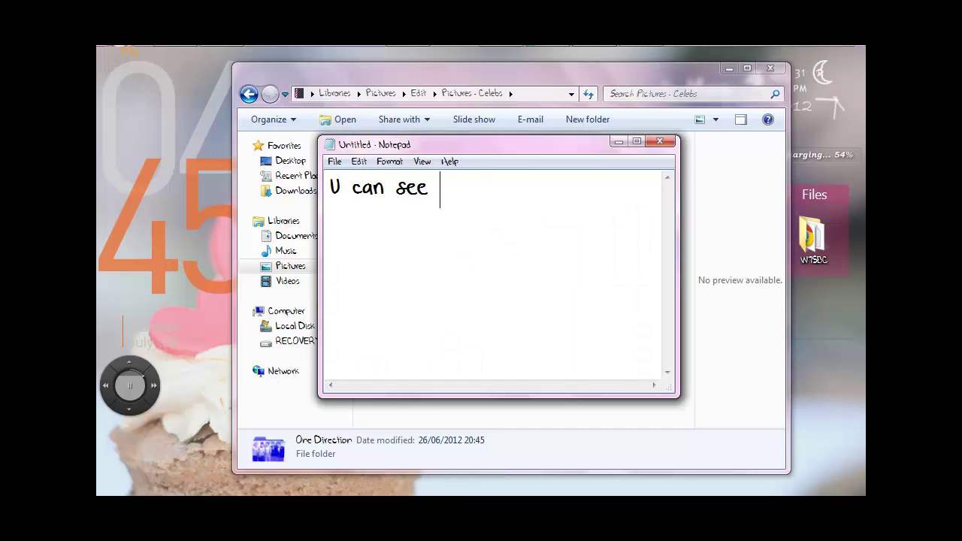
type("that it")
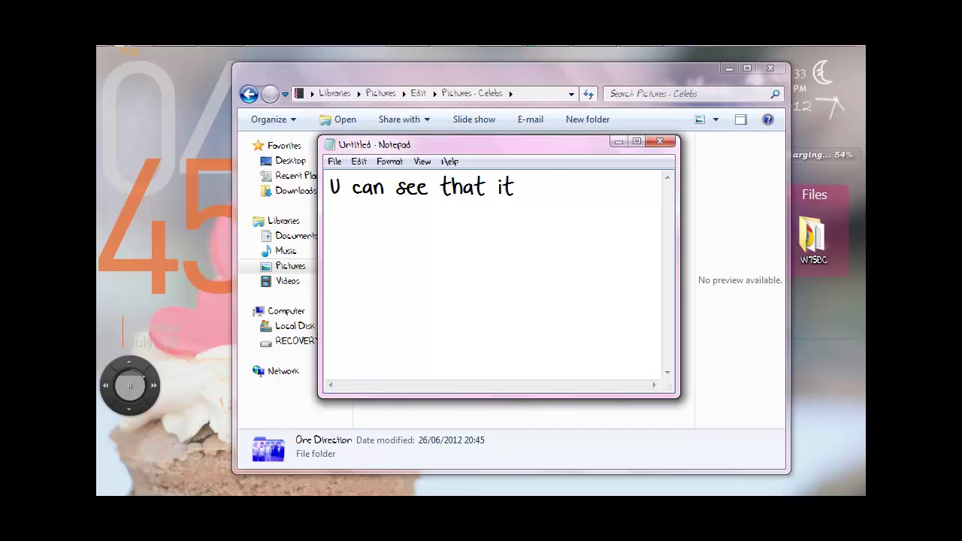
type("s different")
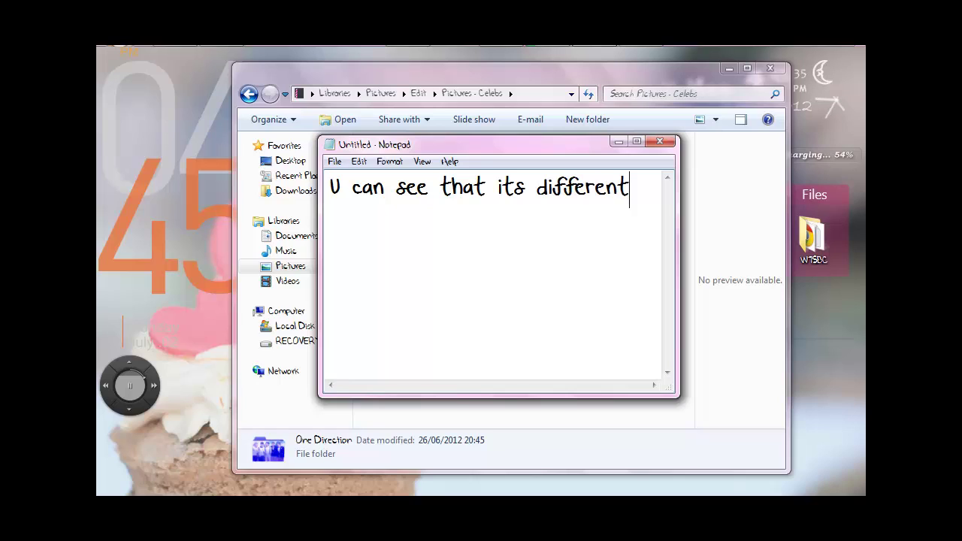
- Add the line ":) Ok so u need to go like this" to the note
type(":) OK so")
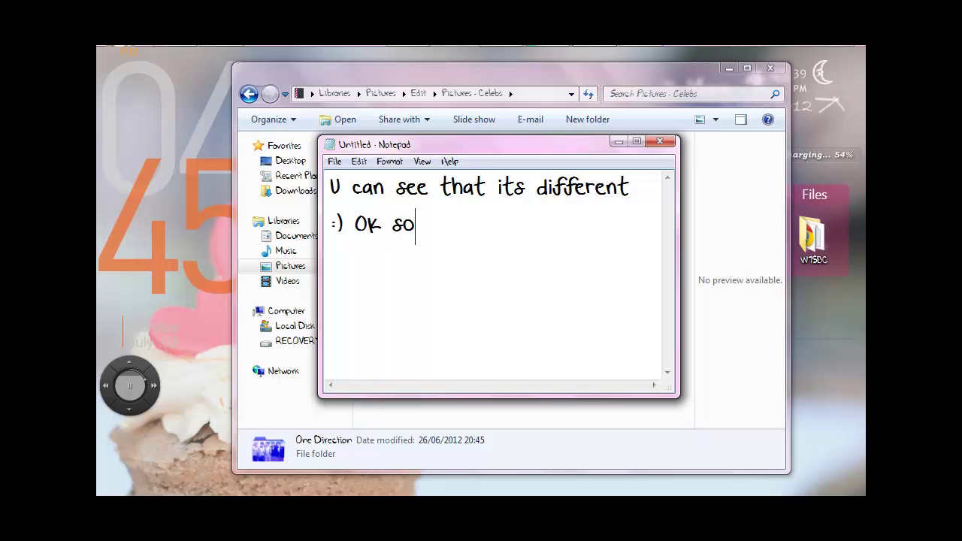
type(" u need to g")
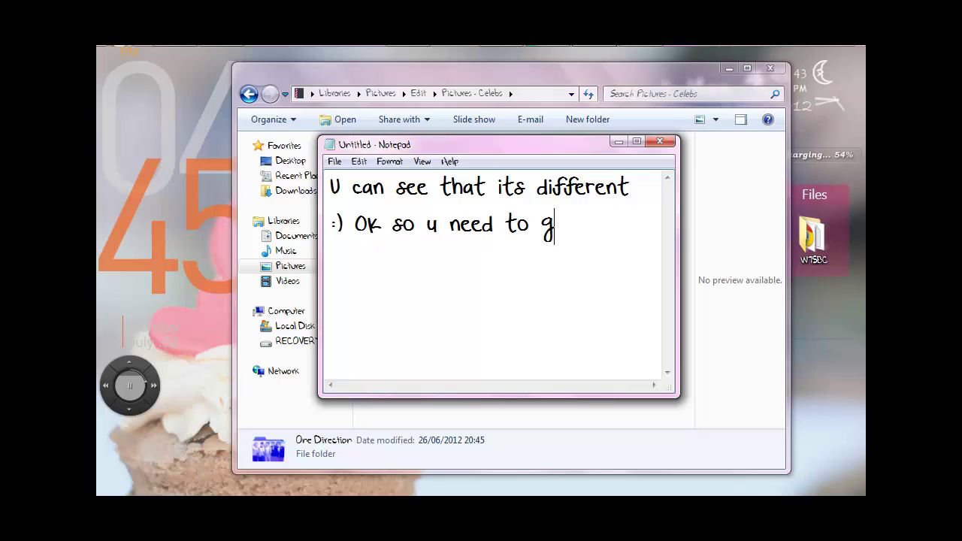
type("o ")
type("like this")
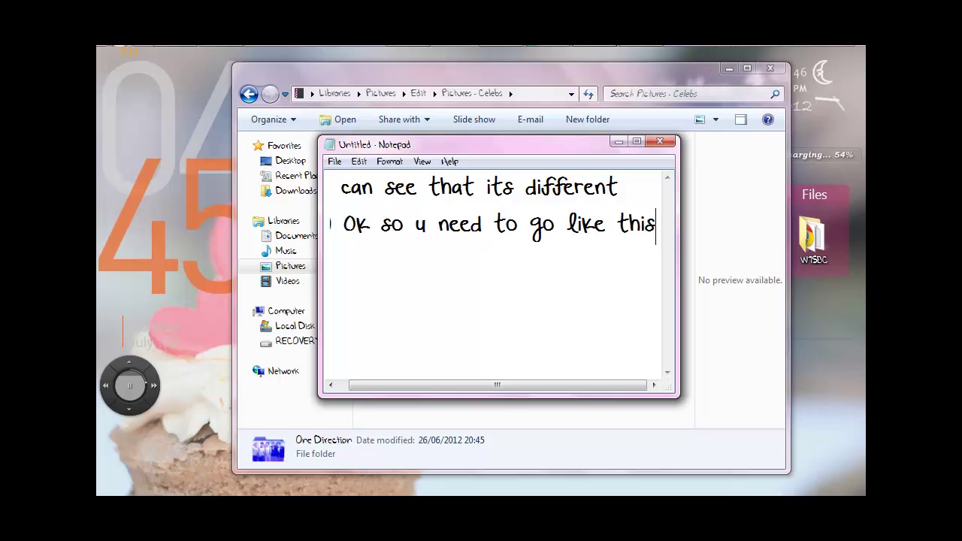
key("Return")
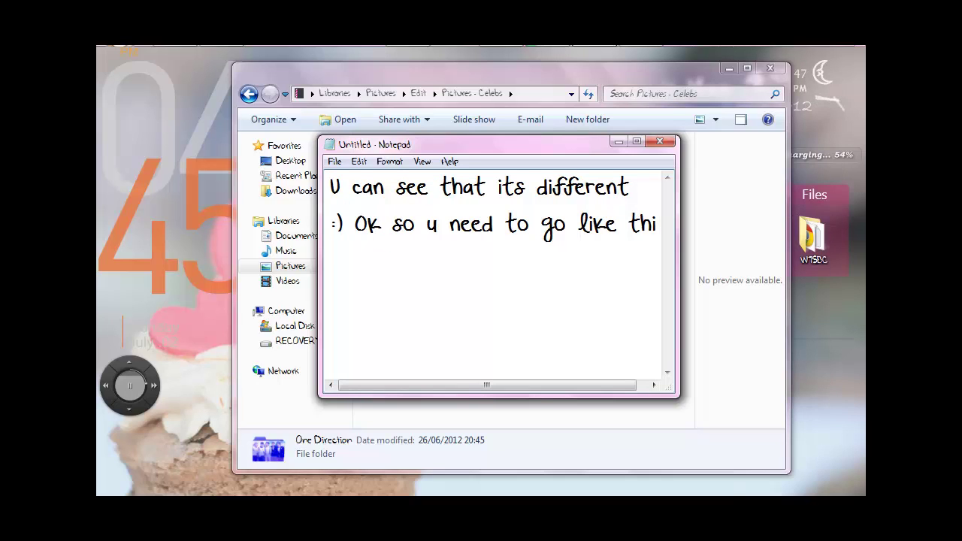
- Write "Usually when i do it this is gone" on the note's third line
type("Usually ")
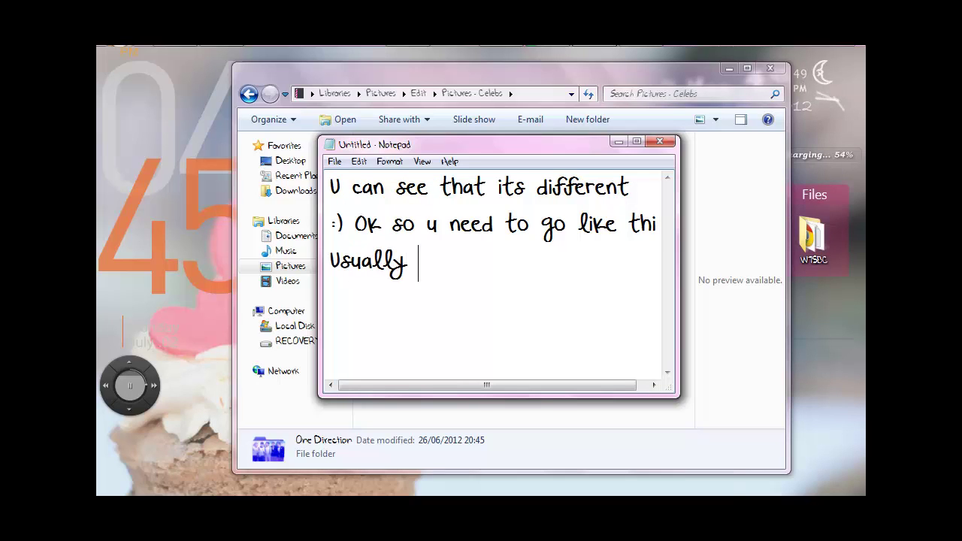
type("when i ")
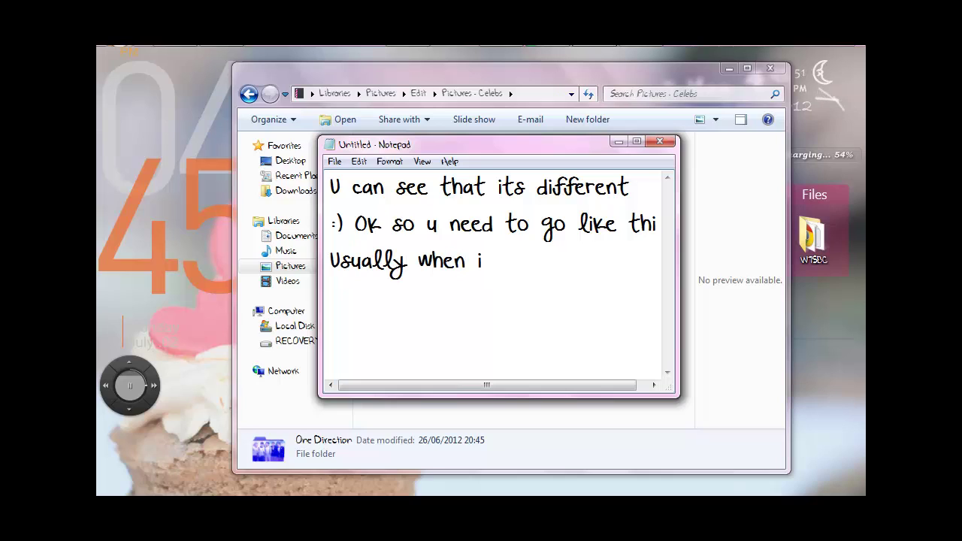
type("i do t")
key("BackSpace")
type("it th")
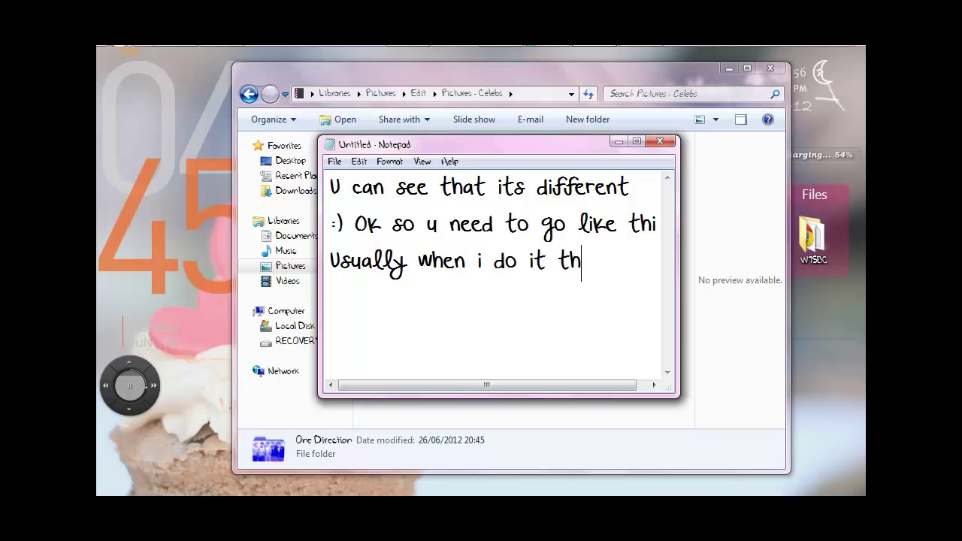
key("BackSpace")
type("his is gone")
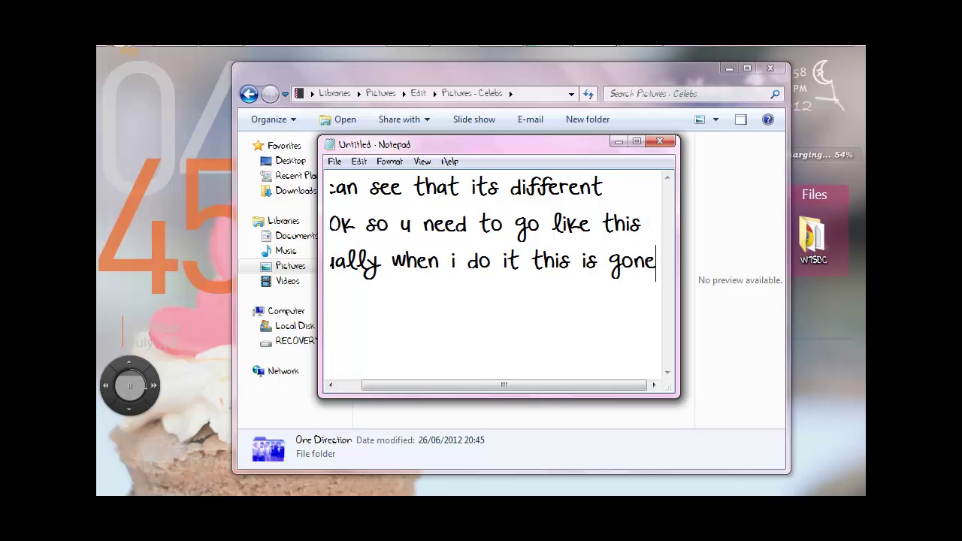
- Add a fourth line to the note reading "but u can do this"
key("Return")
type("by")
key("BackSpace")
type("ut u can ")
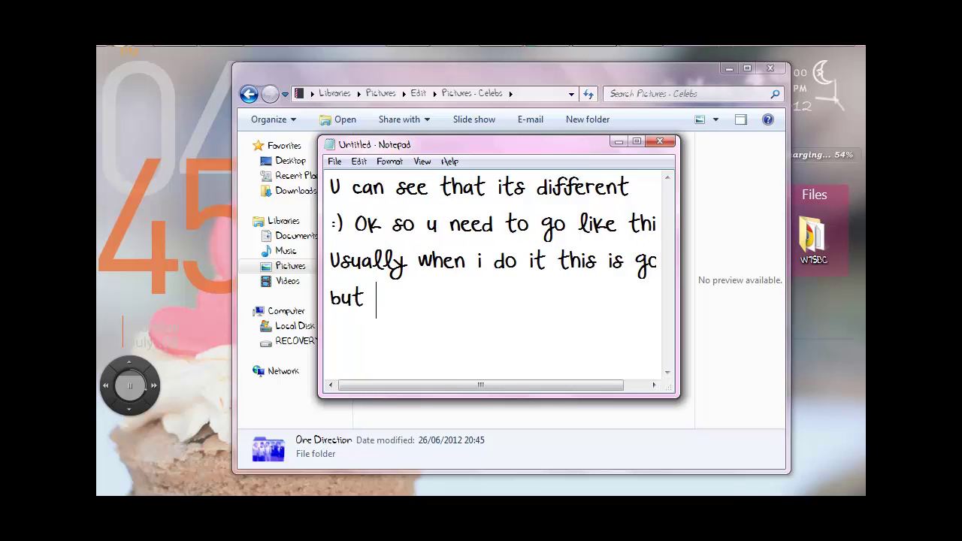
type("do th")
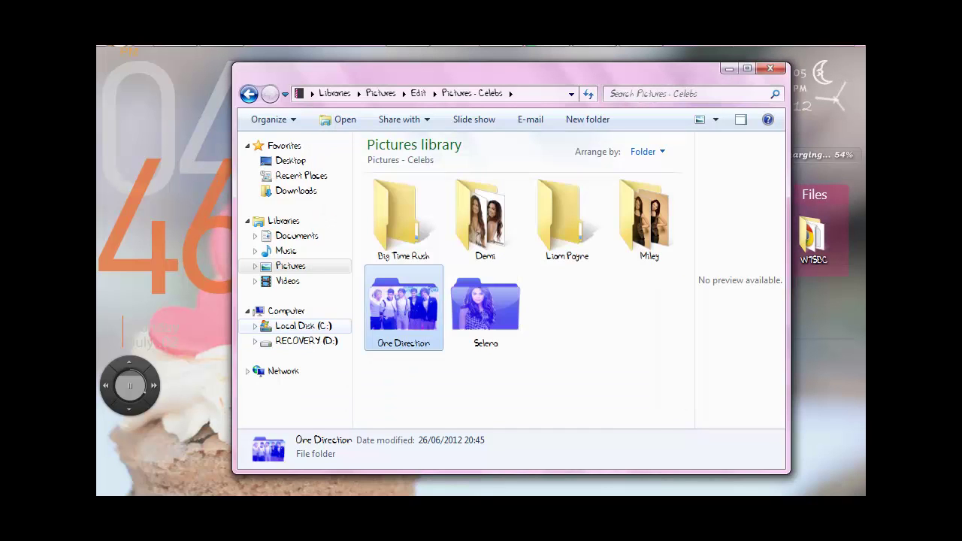
- In File Explorer, go to the Users folder on Local Disk (C:) and select the personal account folder
left_click(302, 325)
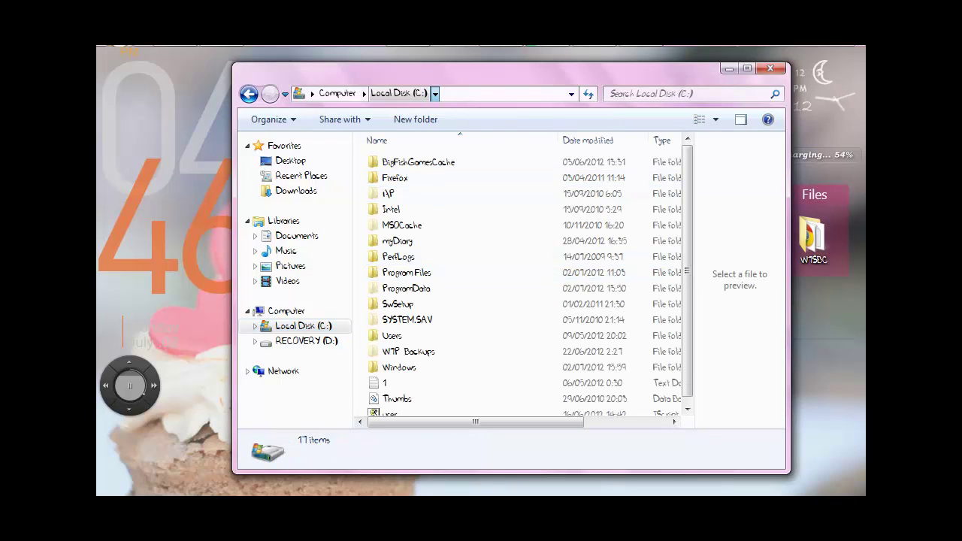
left_click(434, 93)
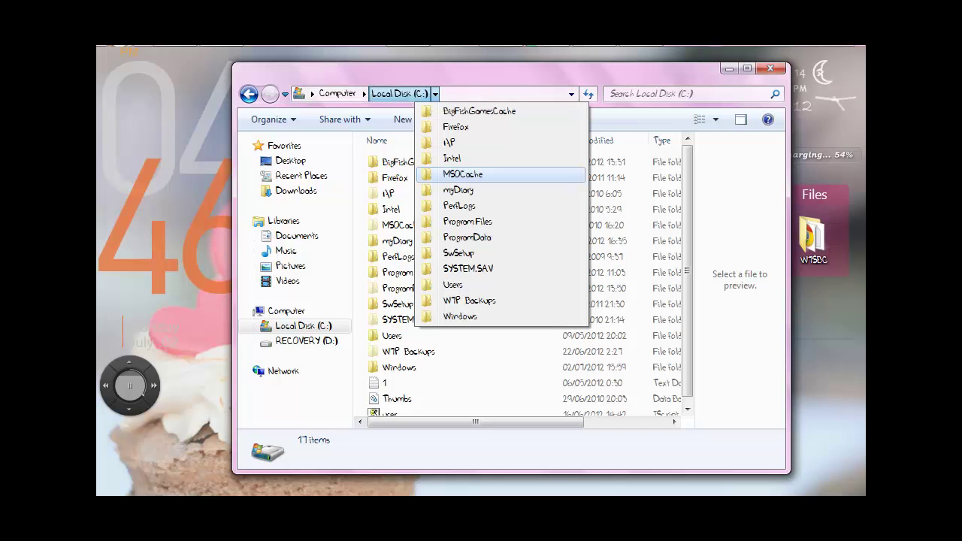
left_click(453, 284)
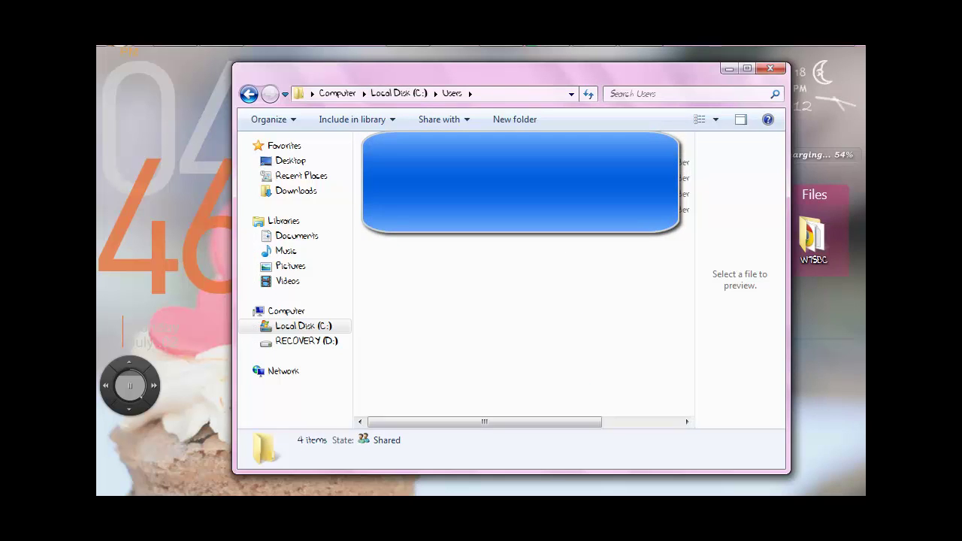
left_click(450, 163)
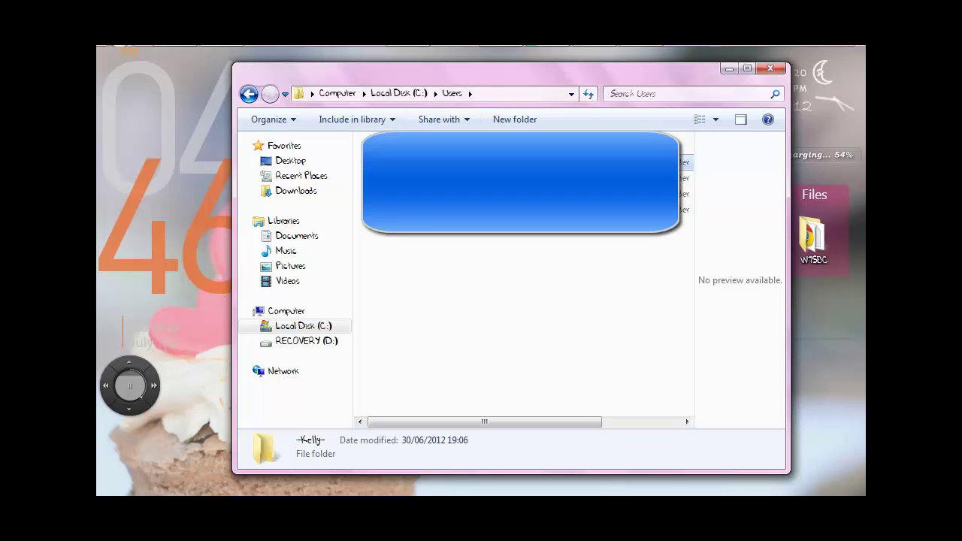
- Switch to Notepad and replace the whole note with the line "U go to local disk,then users"
mouse_move(594, 48)
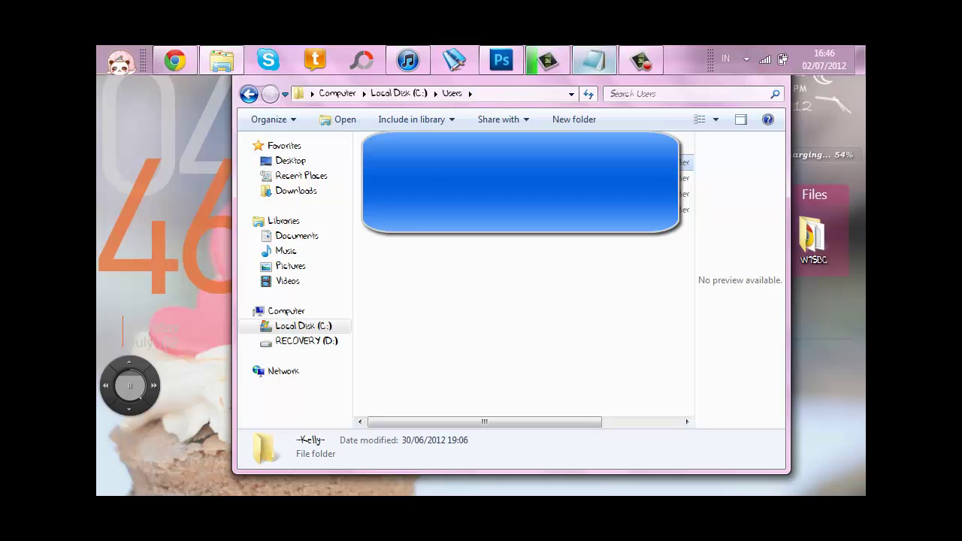
left_click(594, 60)
key("ctrl+a")
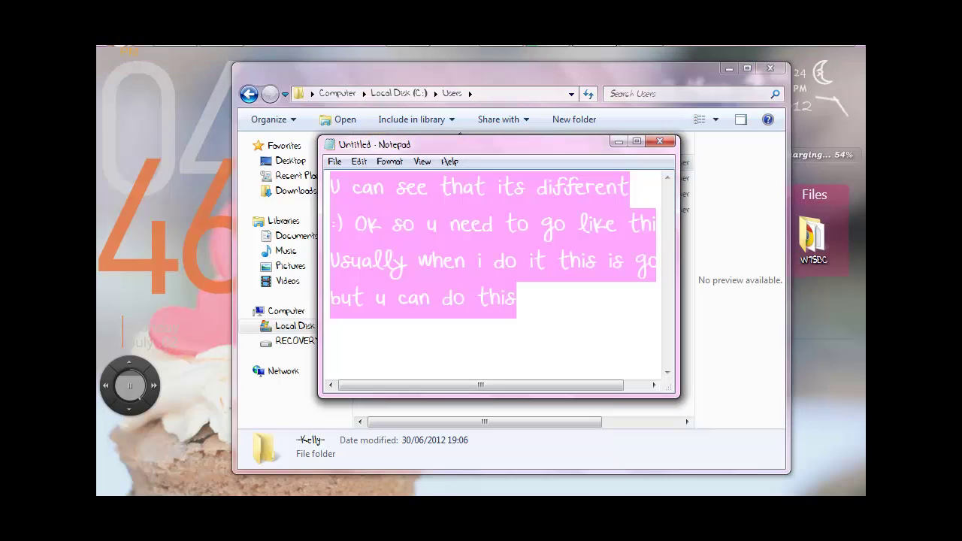
key("BackSpace")
type("U go ")
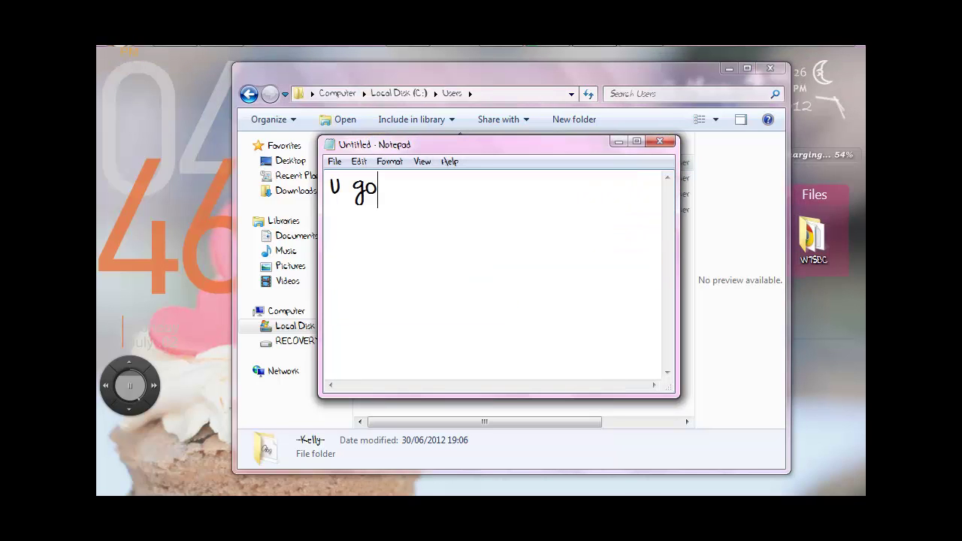
type("to local ")
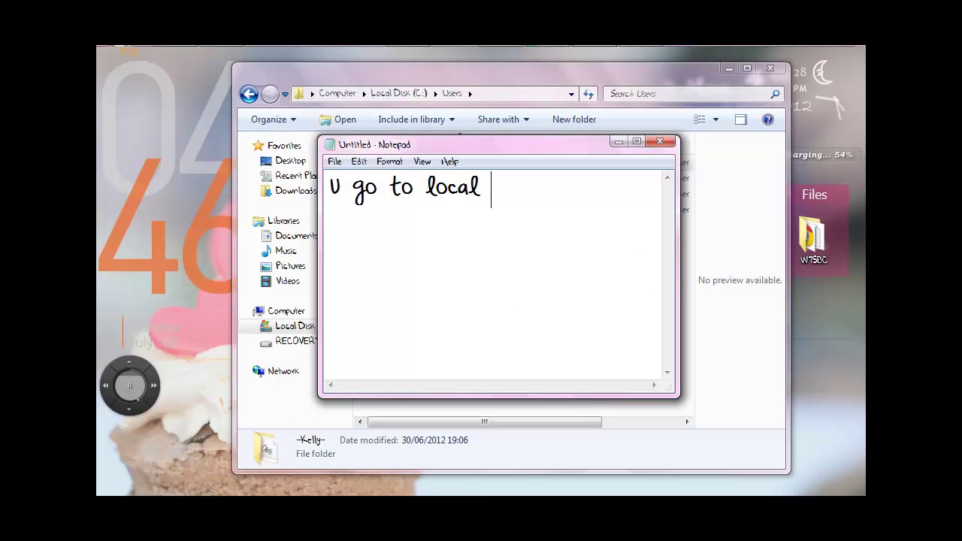
type("disk,then")
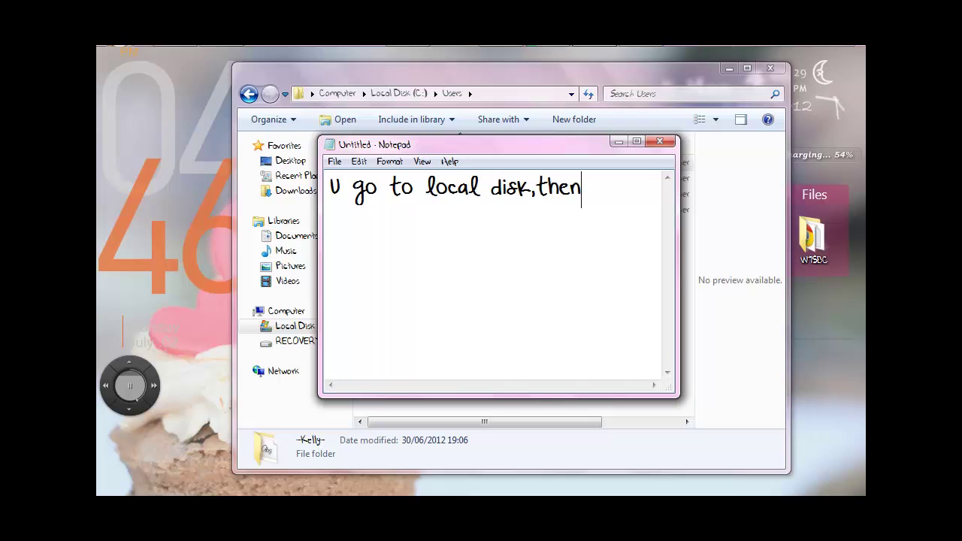
type(" users ")
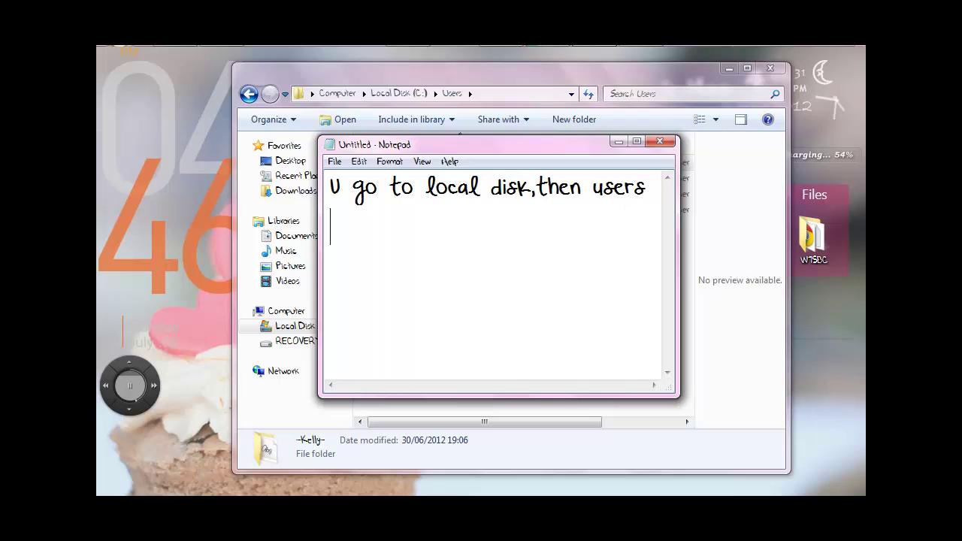
- Add a second line to the note reading "then press urself,sorry for just"
type("then ")
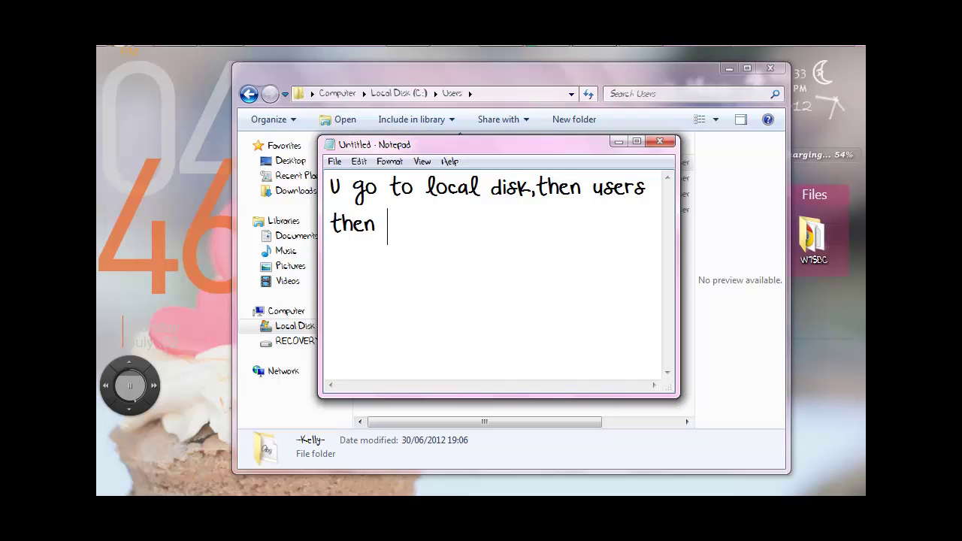
type("press urself")
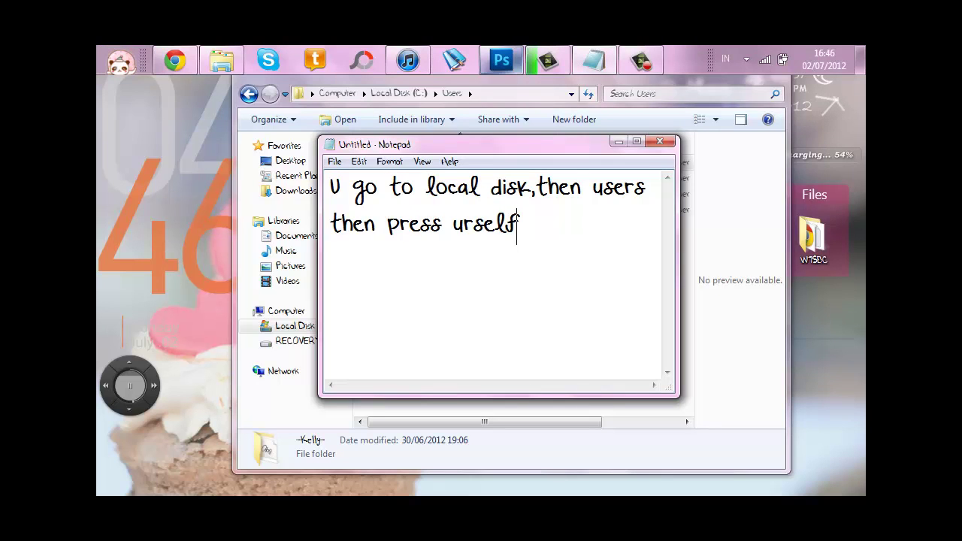
left_click(641, 60)
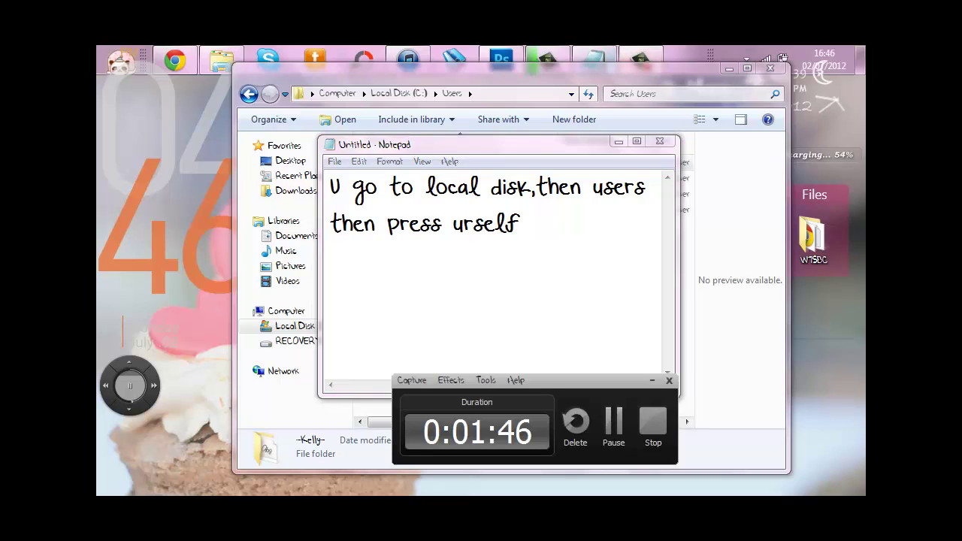
mouse_move(594, 61)
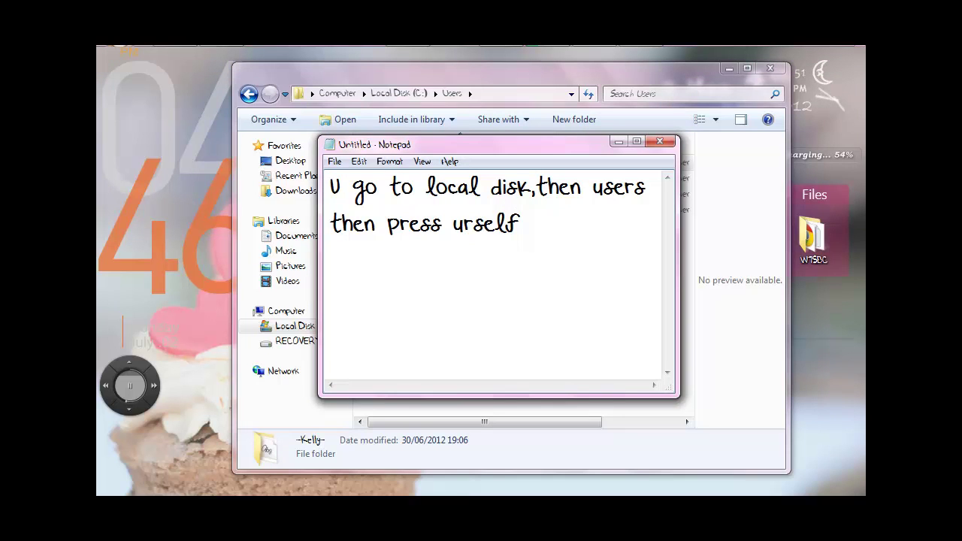
type(",s")
type("orry for just")
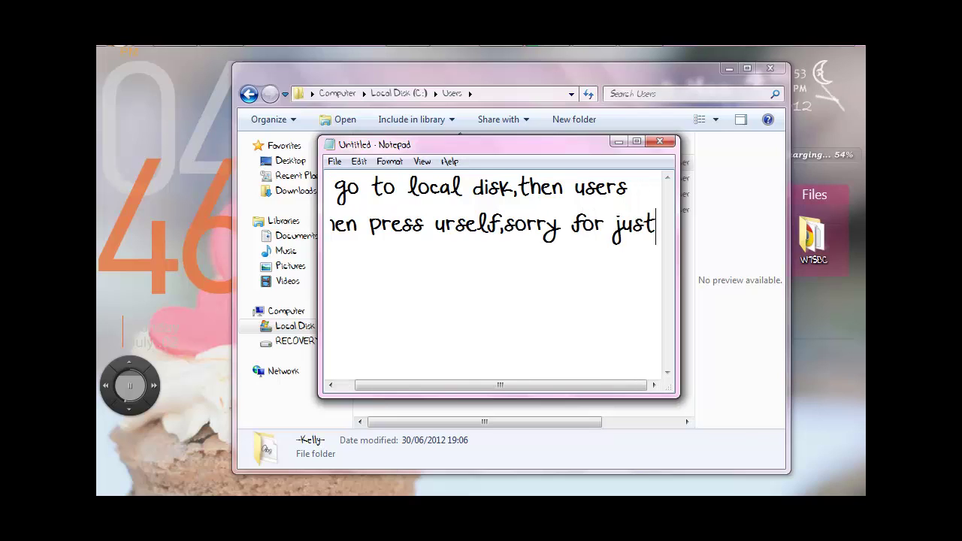
- Write "now.. had to pause,ok so press" on the note's third line
key("Return")
type("now,")
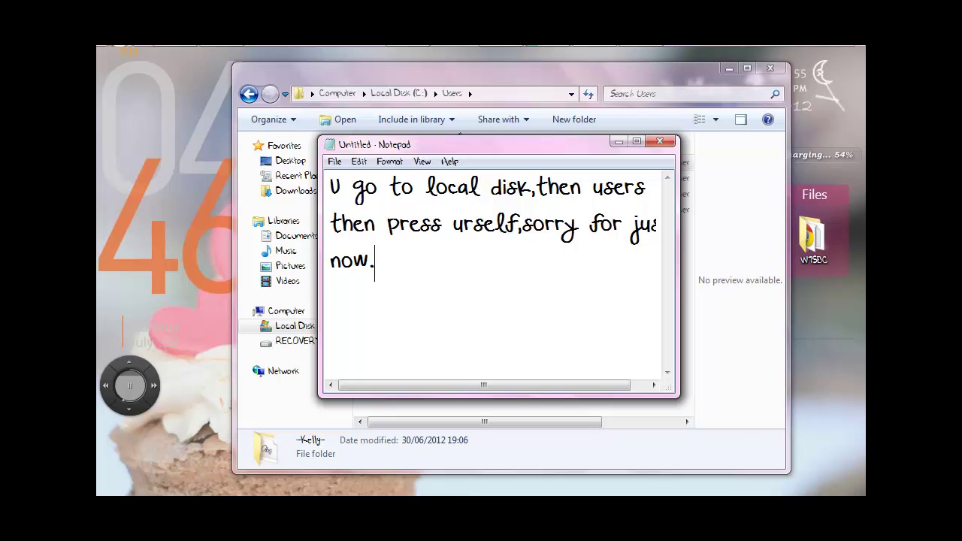
type(". had to pa")
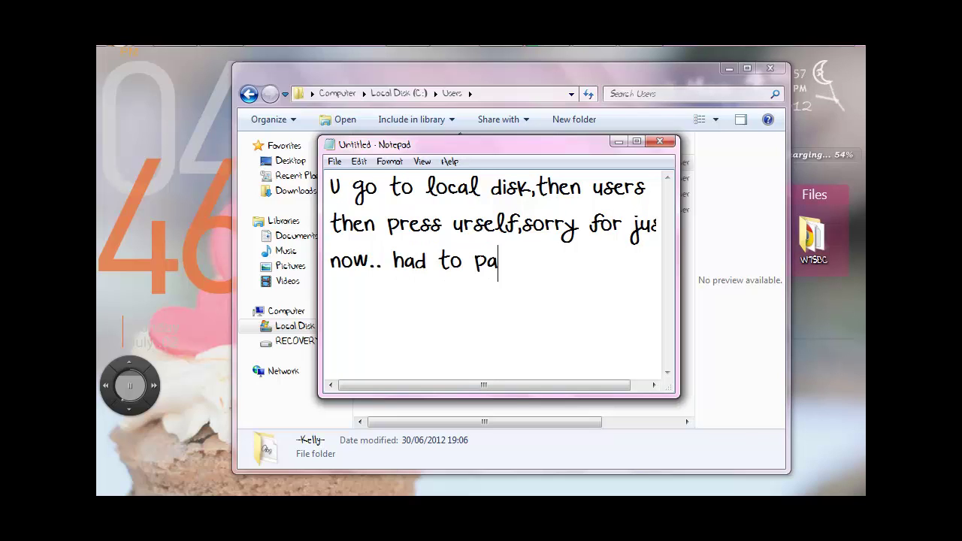
type("use,ok")
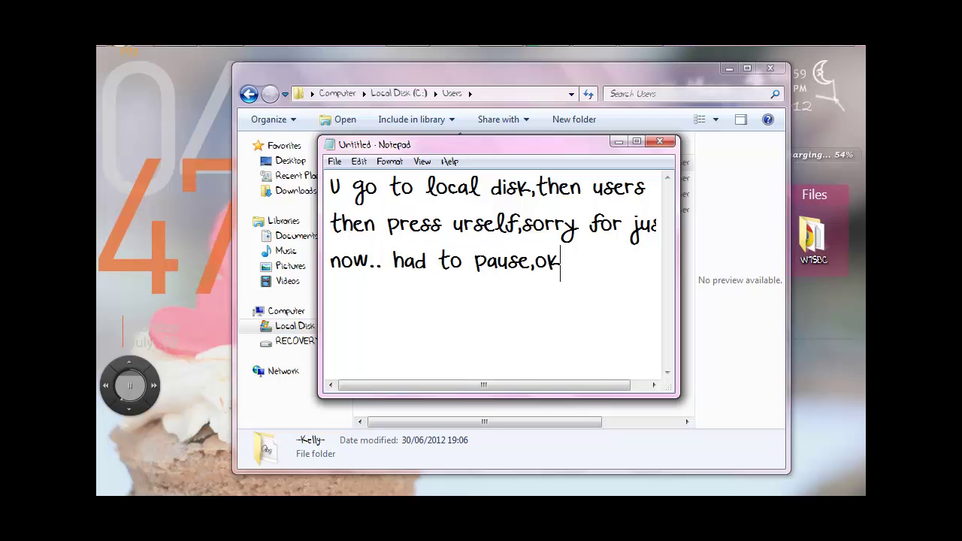
type(" so press")
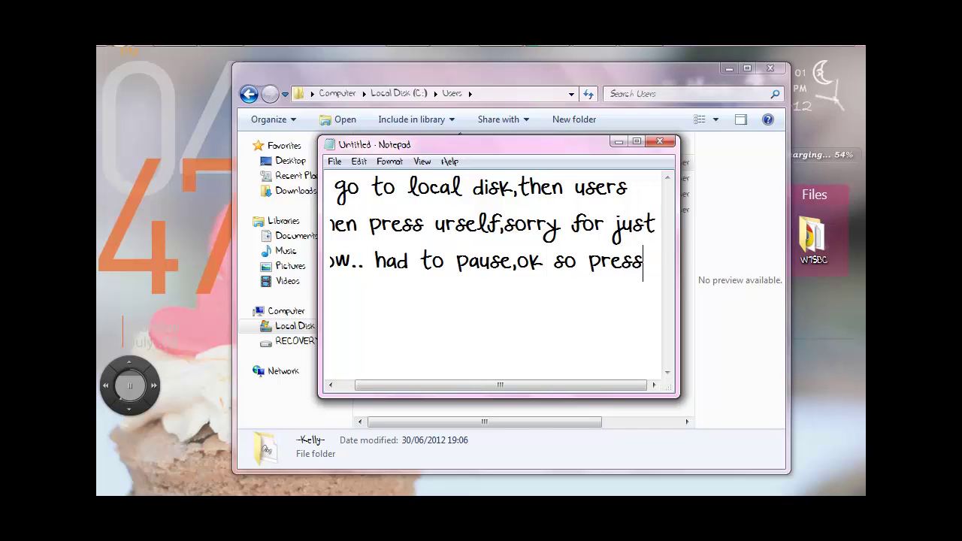
- Add the fourth line "urself,then go to pictures" to the note
type(" urself,")
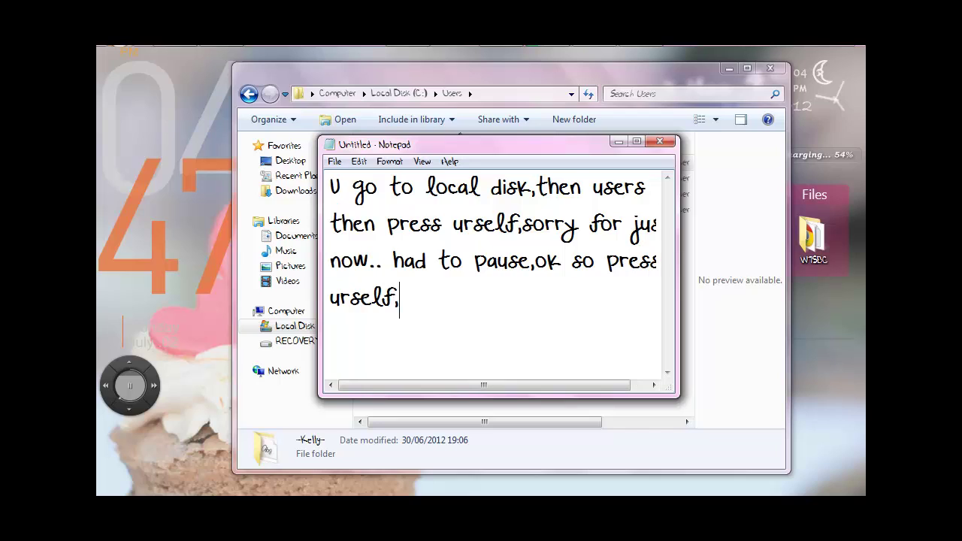
type("then g")
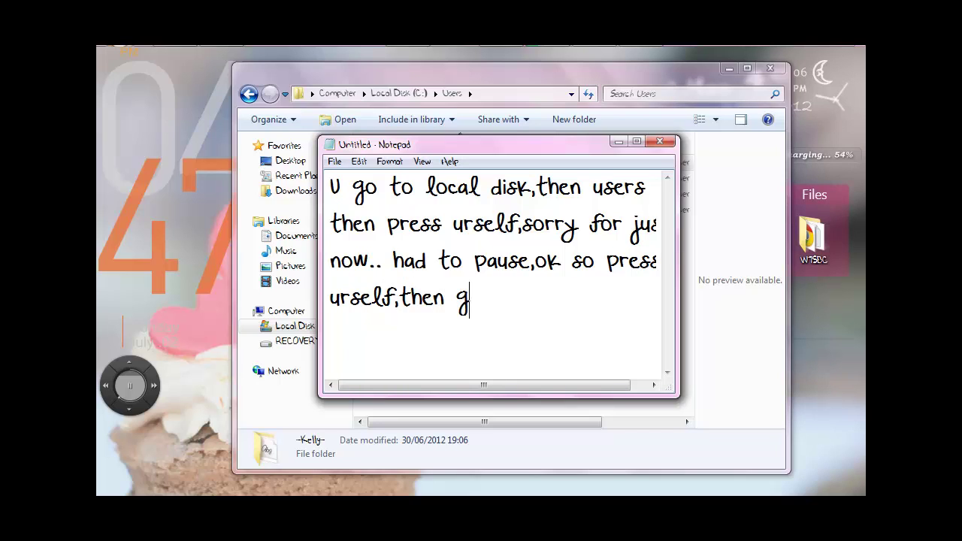
type("o to pictures")
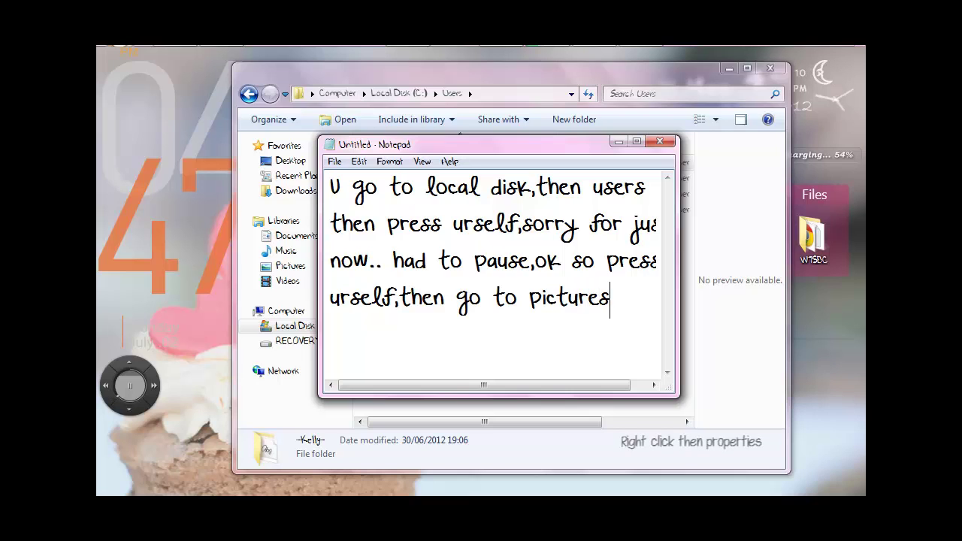
- Switch to File Explorer and go through the personal account folder and My Pictures to the Edit folder
key("alt+Tab")
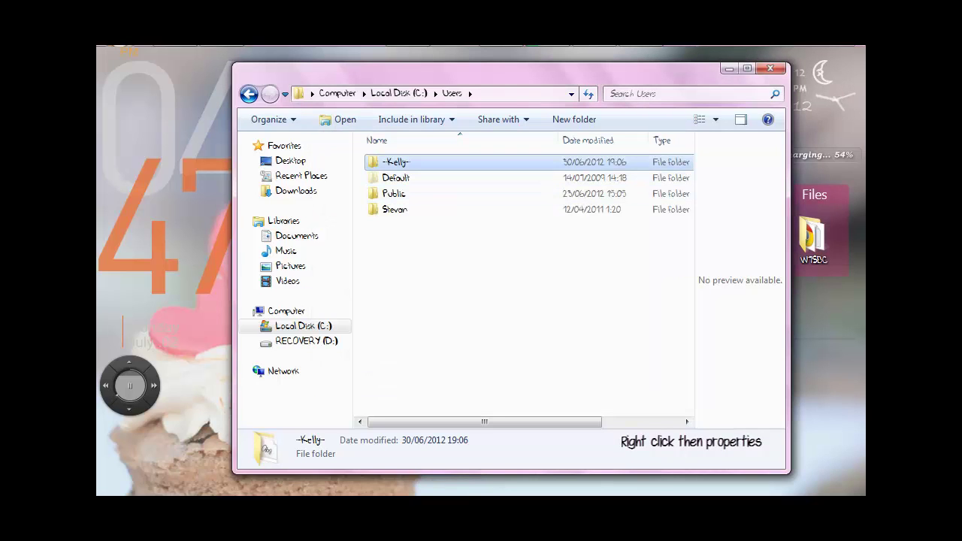
key("Return")
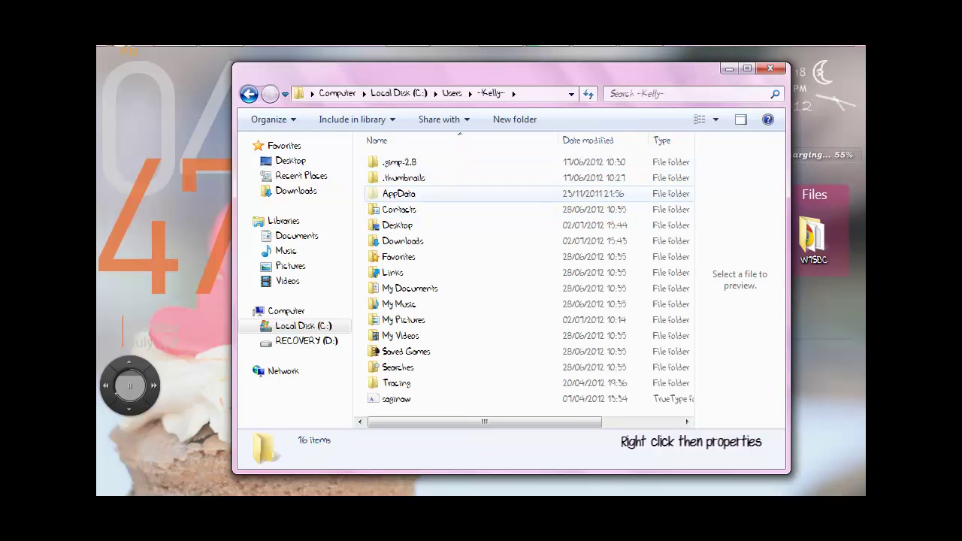
right_click(404, 320)
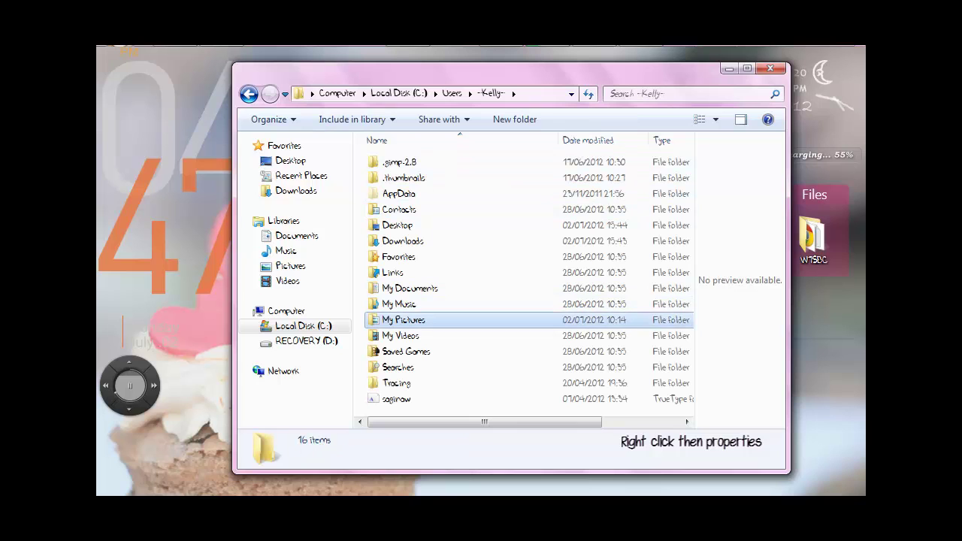
double_click(403, 319)
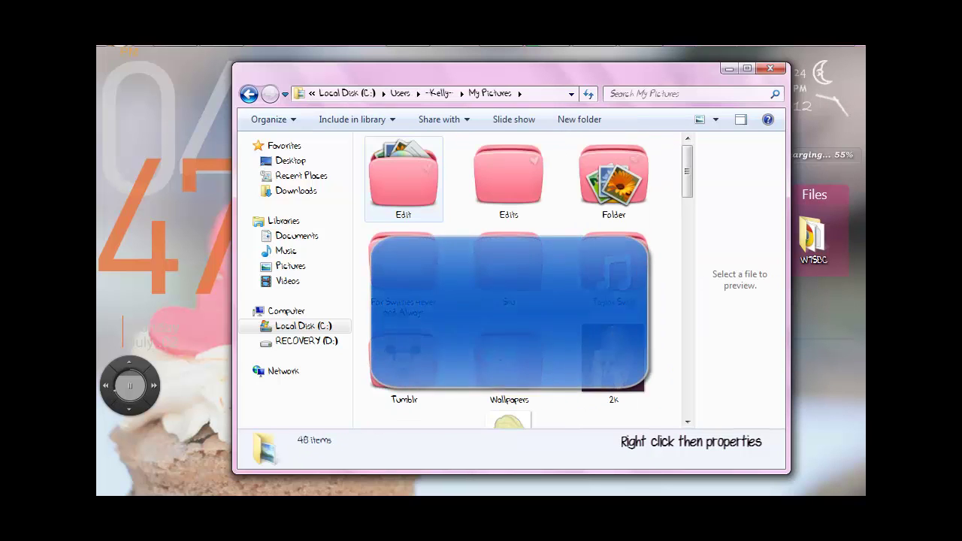
left_click(403, 179)
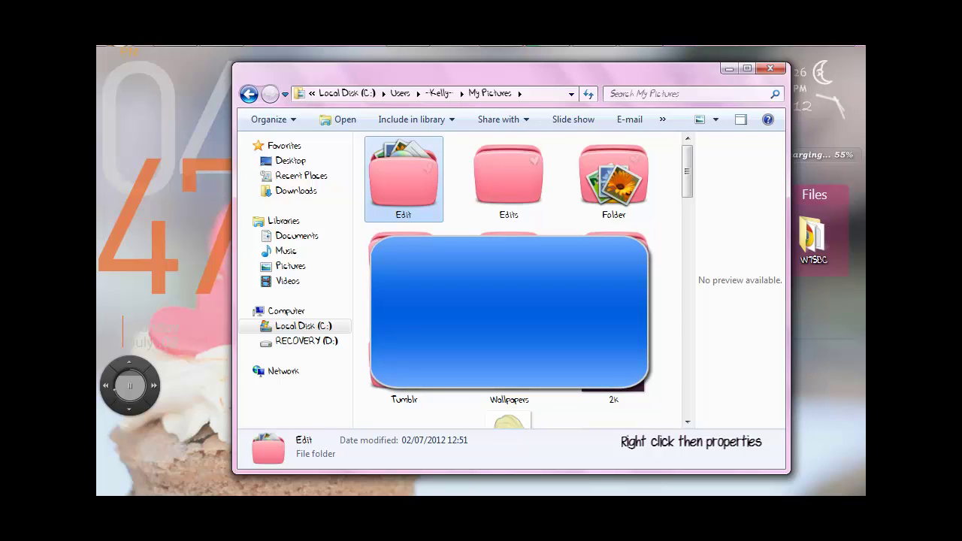
double_click(403, 178)
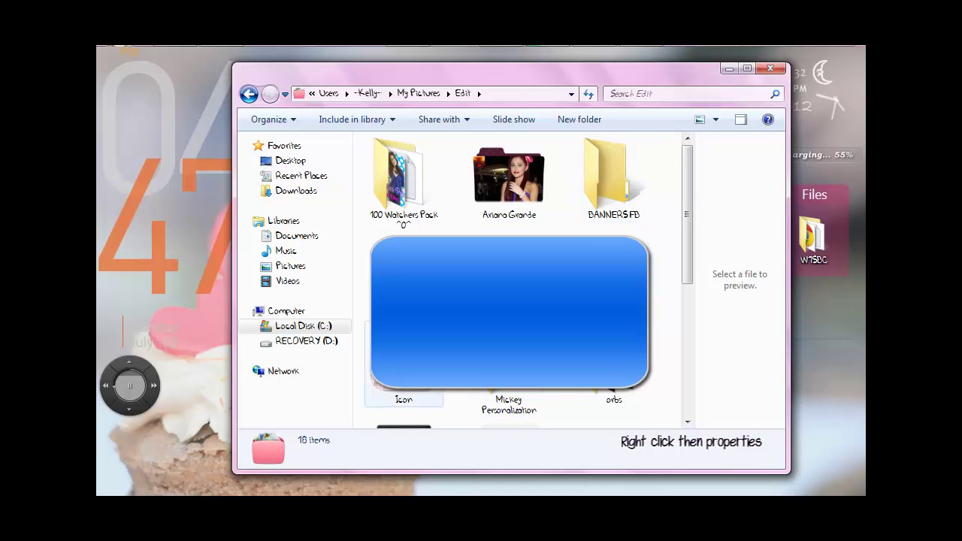
- Open the Pictures - Celebs folder inside Edit and select the Selena folder
left_click(403, 376)
scroll(404, 376, "down", 3)
key("Down")
left_click(404, 178)
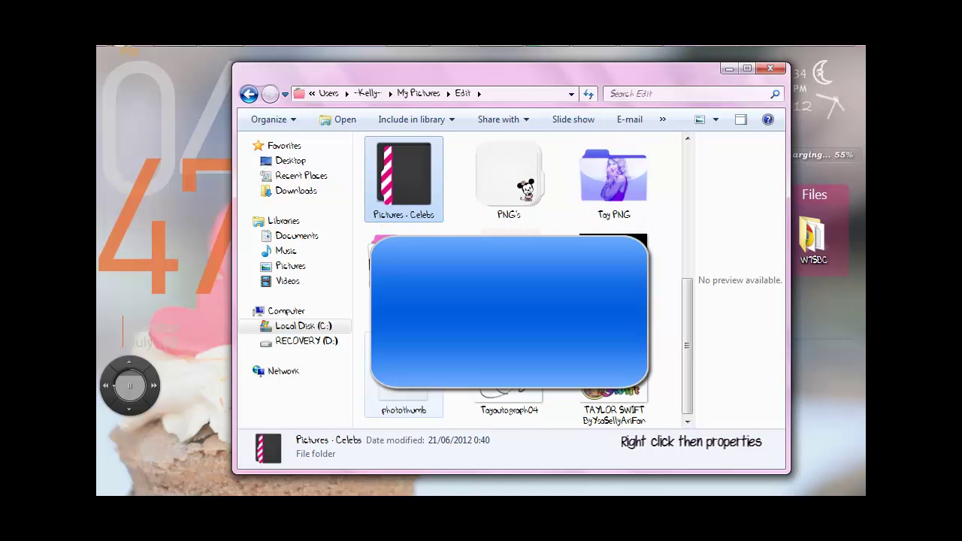
key("Return")
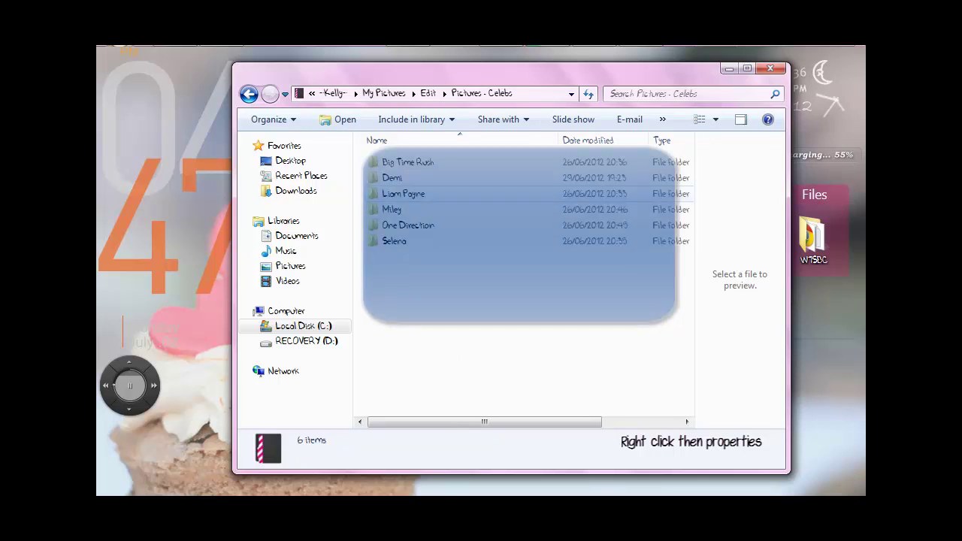
right_click(682, 241)
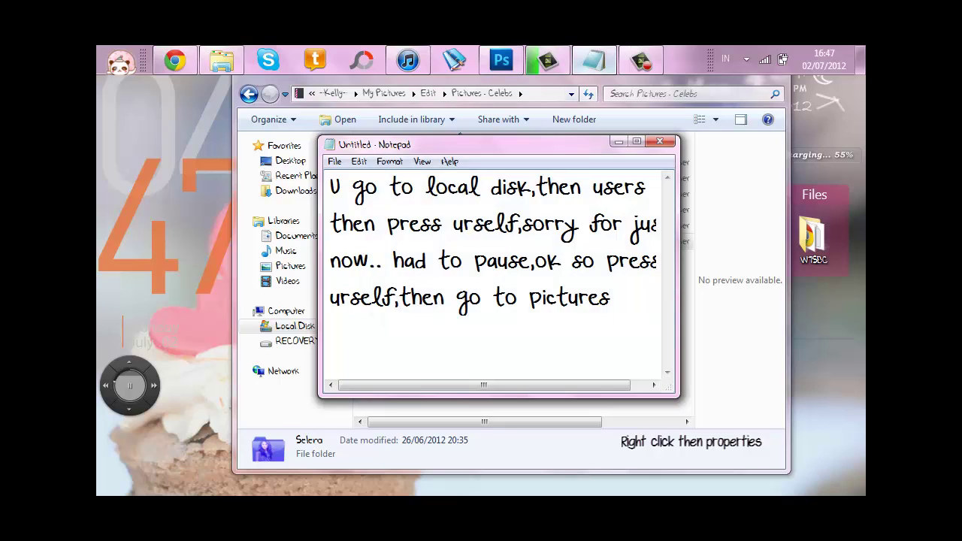
- In Notepad, replace the old note with a new first line reading "Ok then u right click then"
key("ctrl+a")
key("Delete")
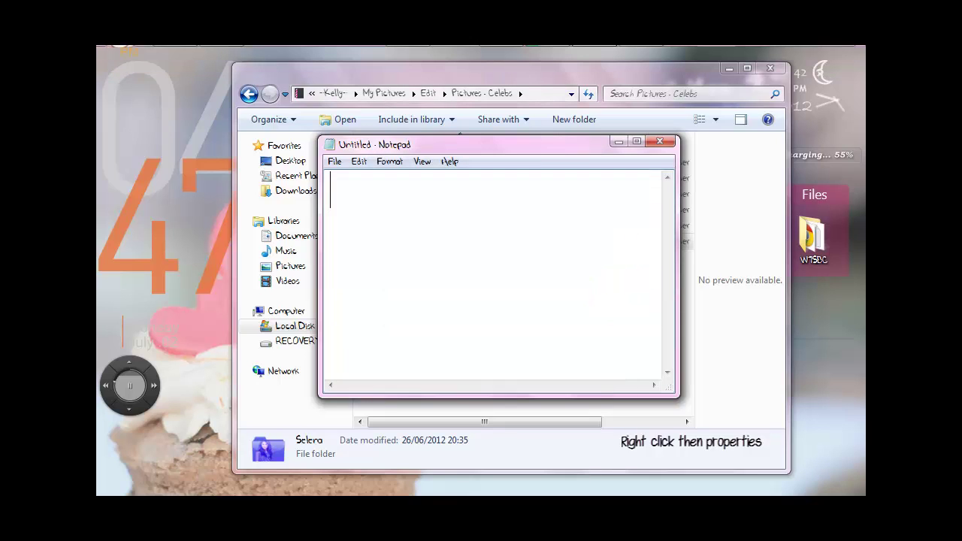
type("Ok then")
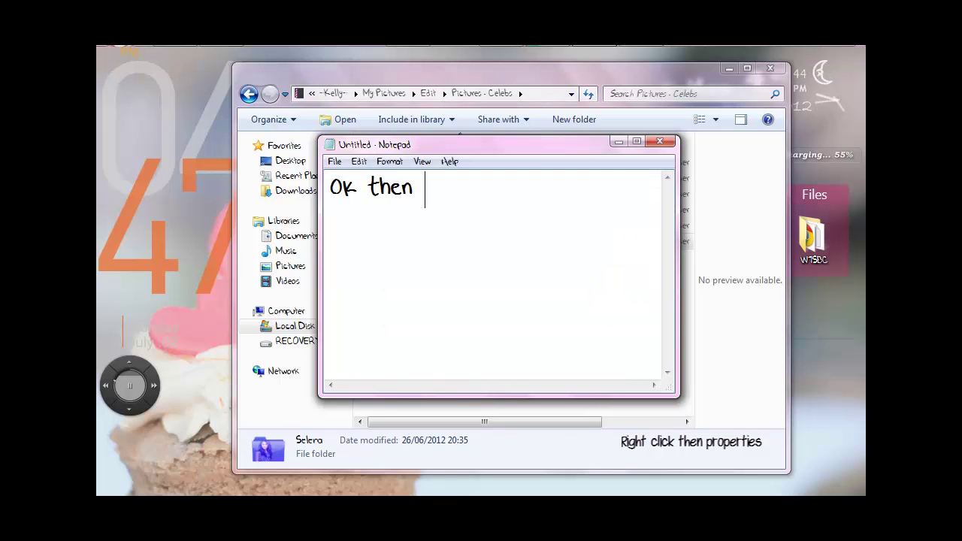
type(" u righ")
key("BackSpace")
type("gh")
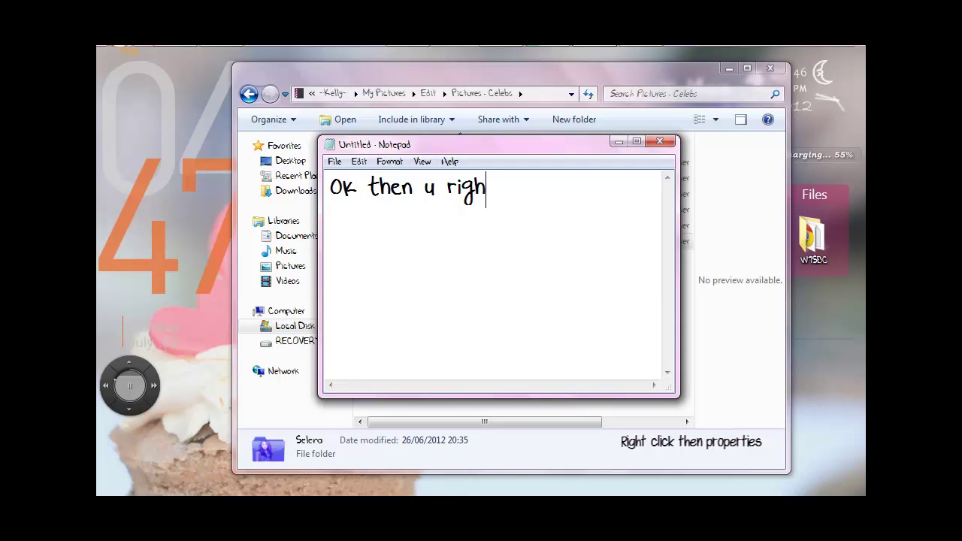
type("t click th")
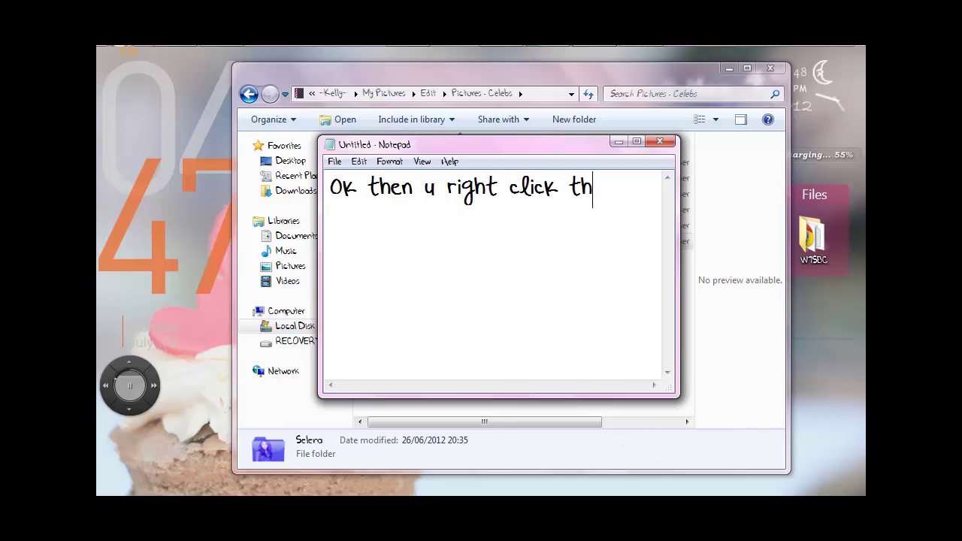
type("enpres")
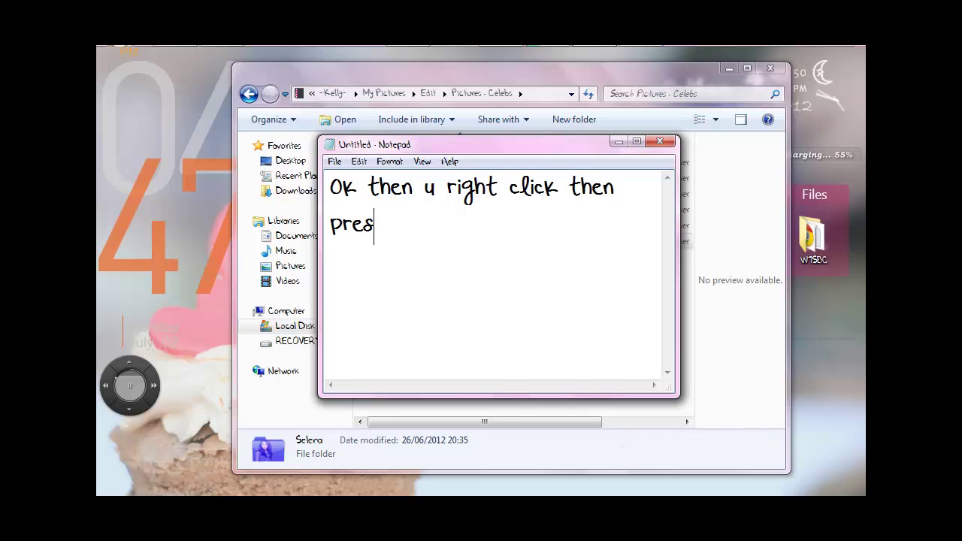
- Complete the note's second line as "press properties,just follow me" and start a new line below it
type("s pro")
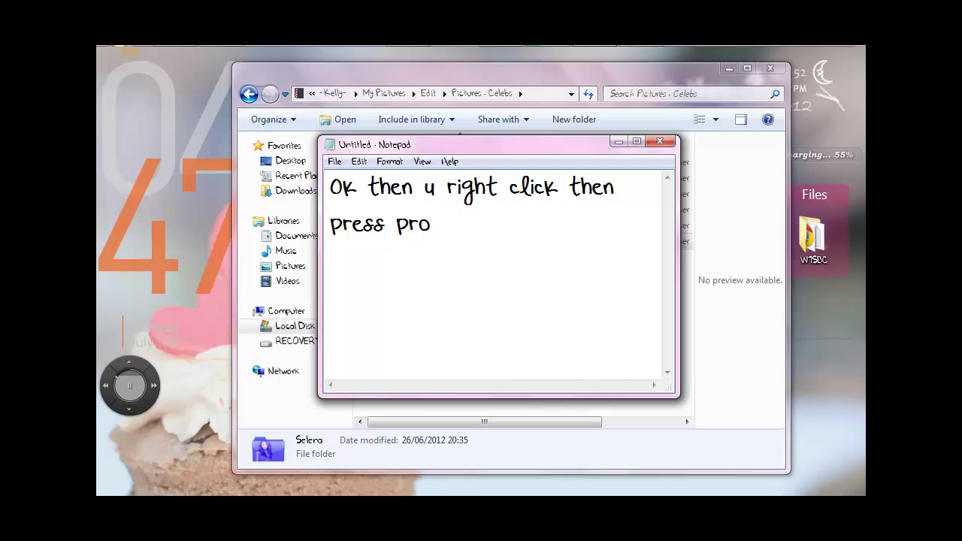
type("perties,ju")
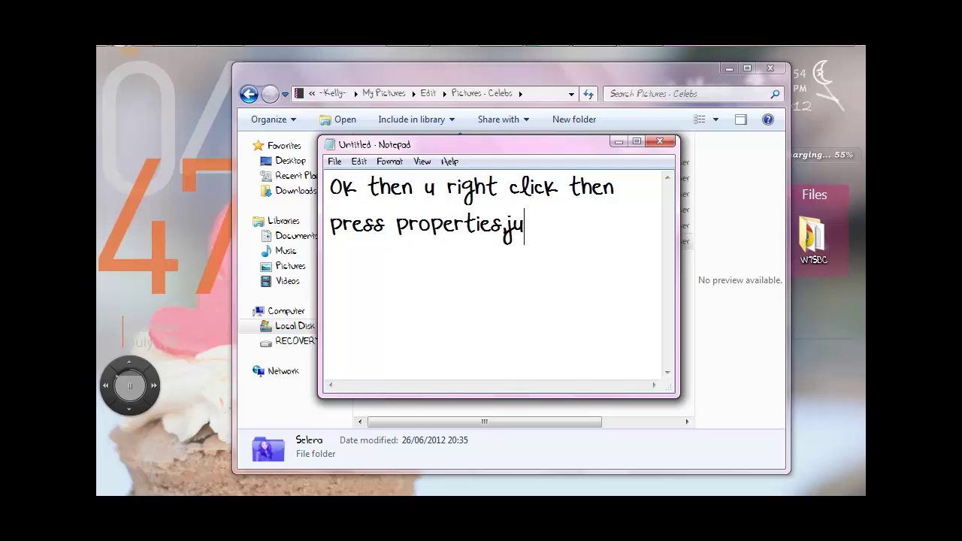
type("st follow me")
key("Return")
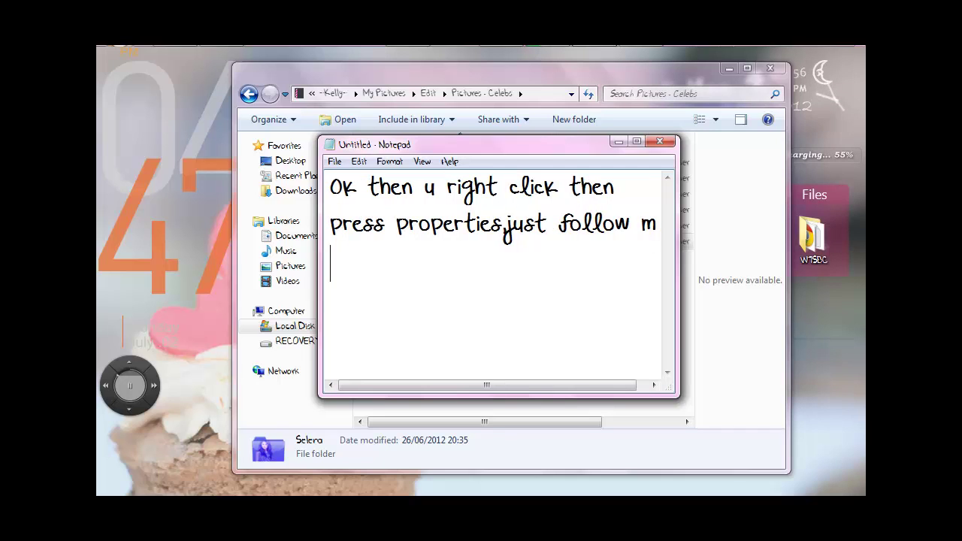
- Add "doing it slowly ;)" as the third line of the Notepad note
type("doing it slowly ;)")
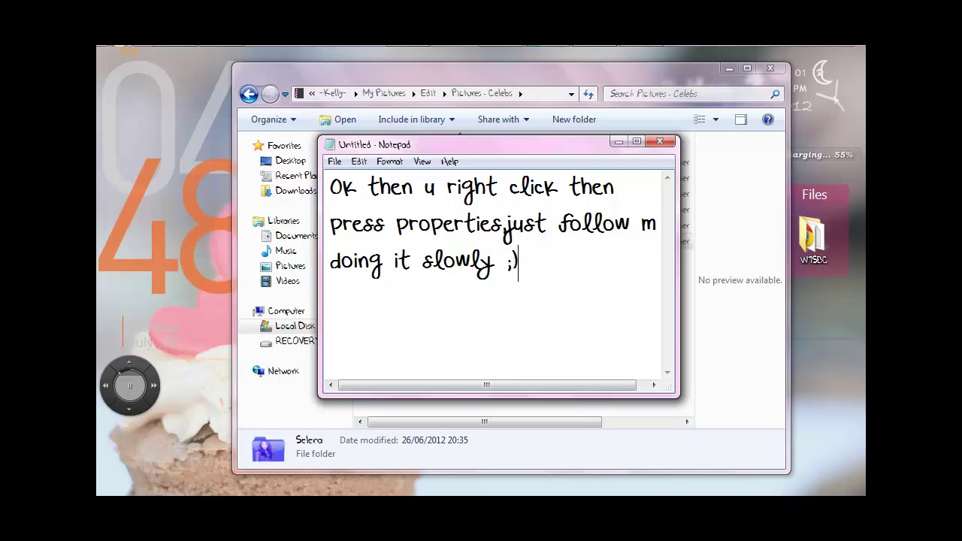
- Switch to File Explorer and open the icon selection for the Selena folder from the Customize settings in its properties
key("alt+Tab")
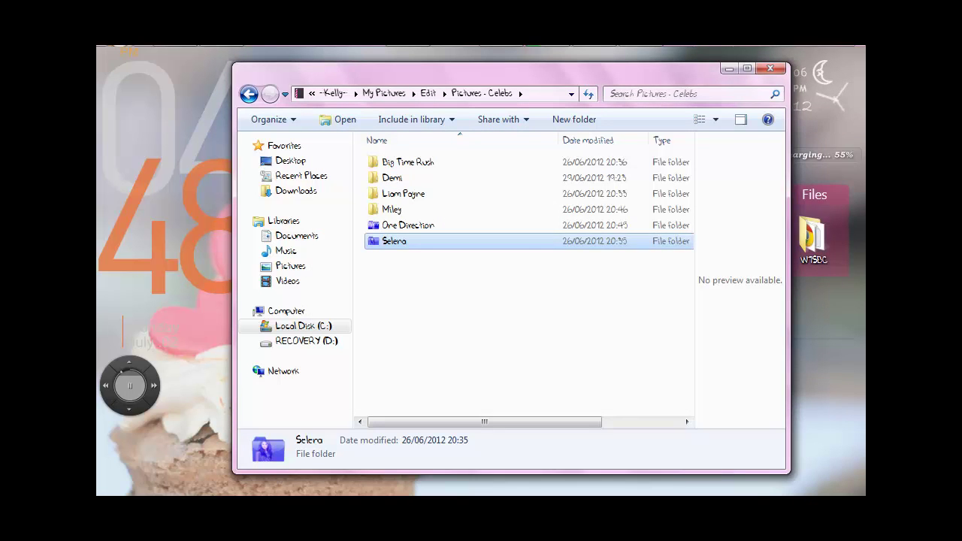
right_click(510, 240)
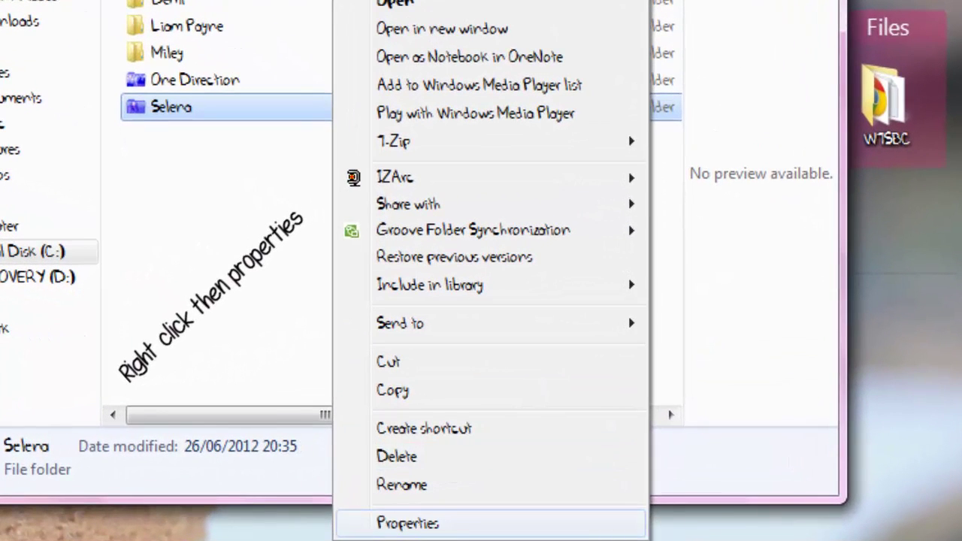
left_click(407, 523)
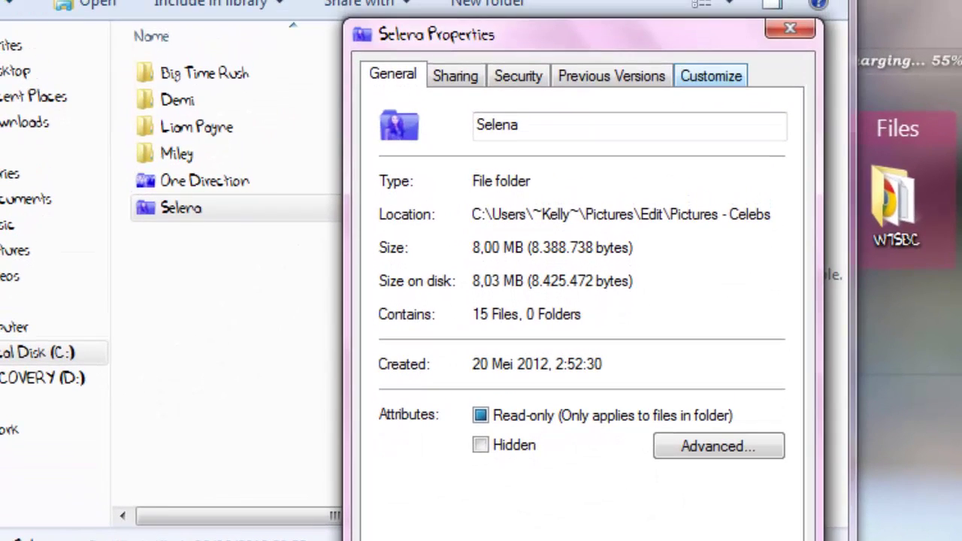
left_click(711, 75)
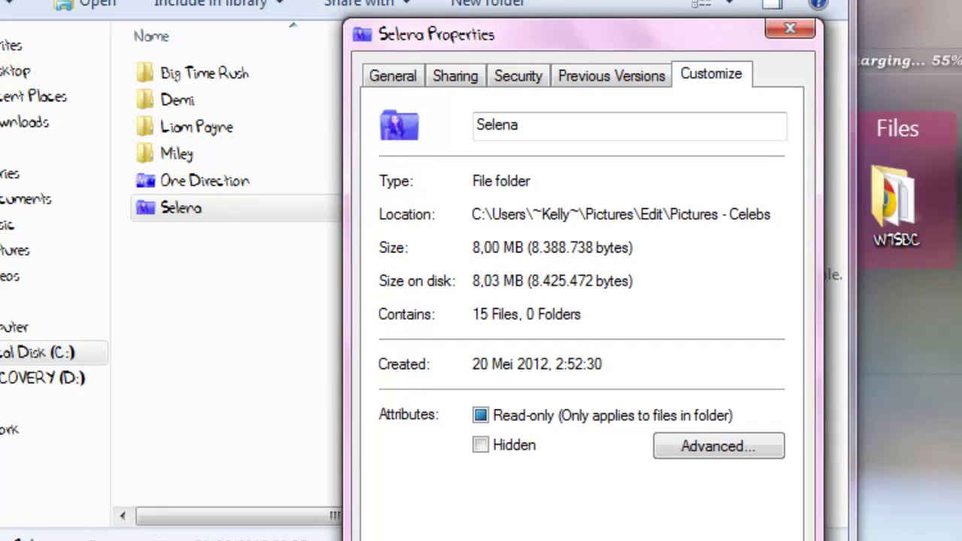
left_click_drag(451, 34, 352, 0)
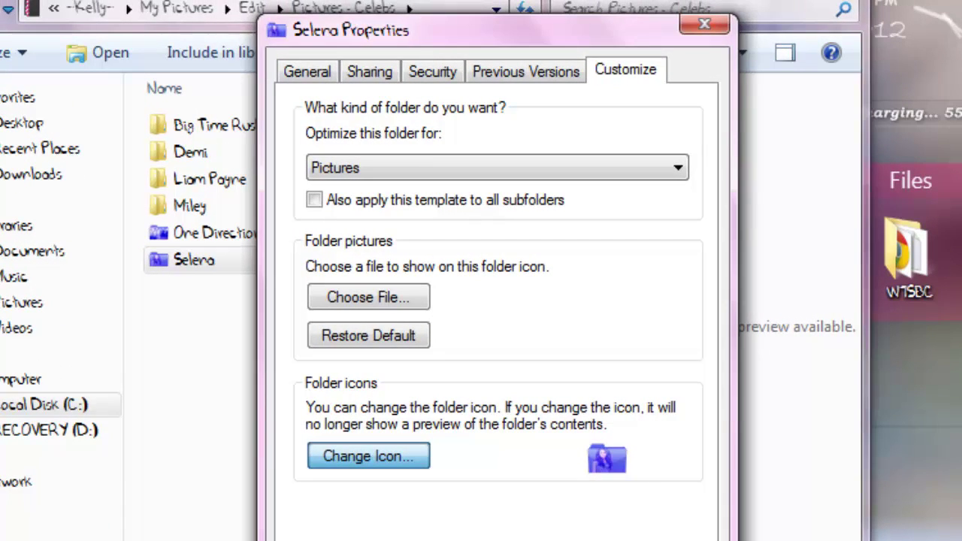
left_click(369, 456)
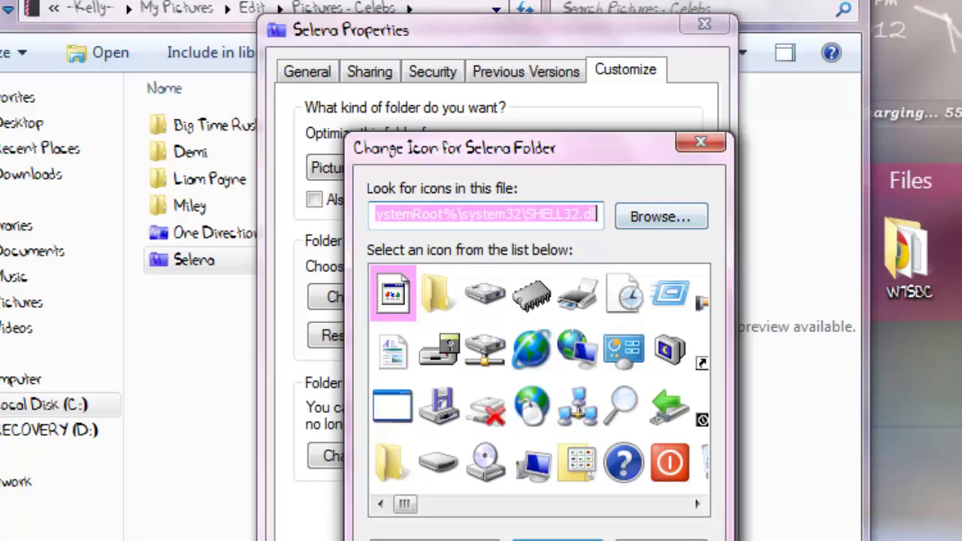
- Switch to Notepad and replace the old note with "Then you just pick the icon"
key("alt+Tab")
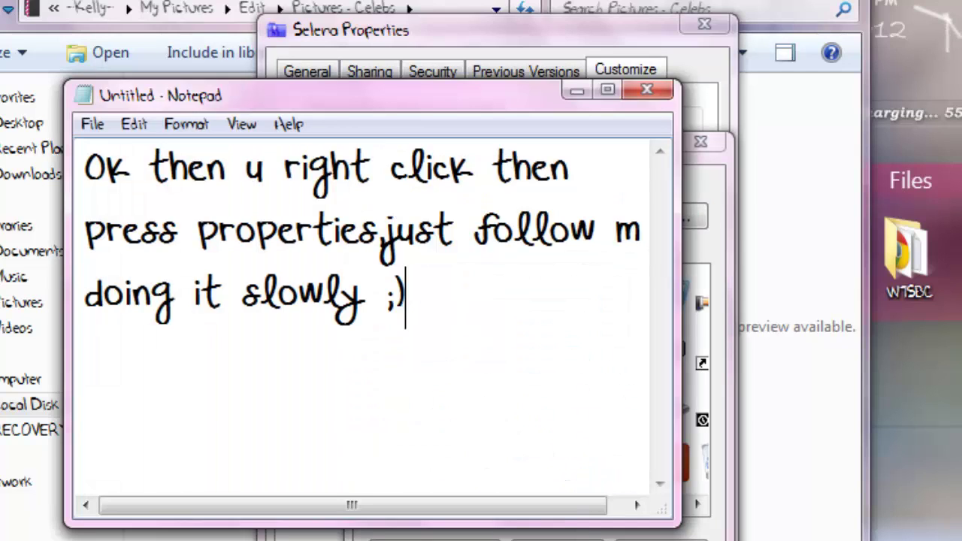
key("BackSpace")
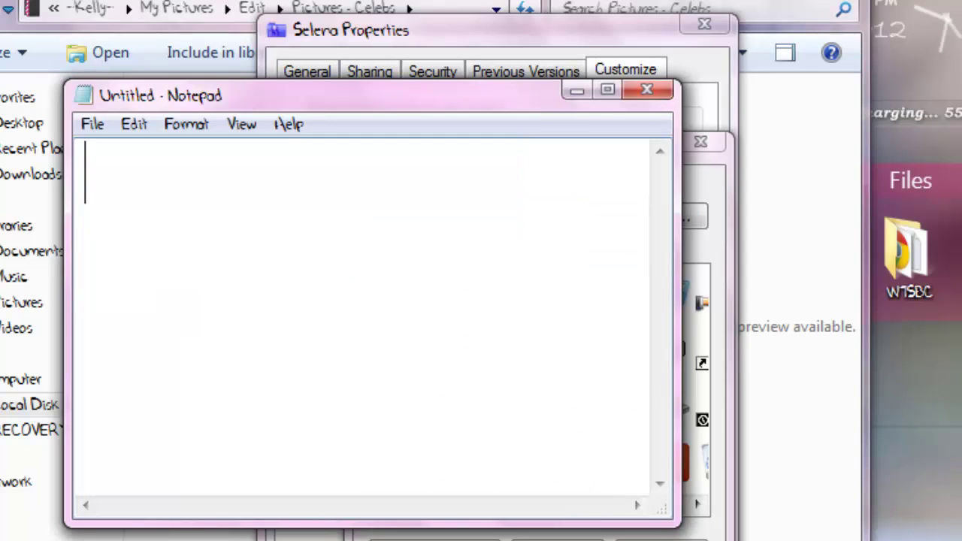
type("Then ")
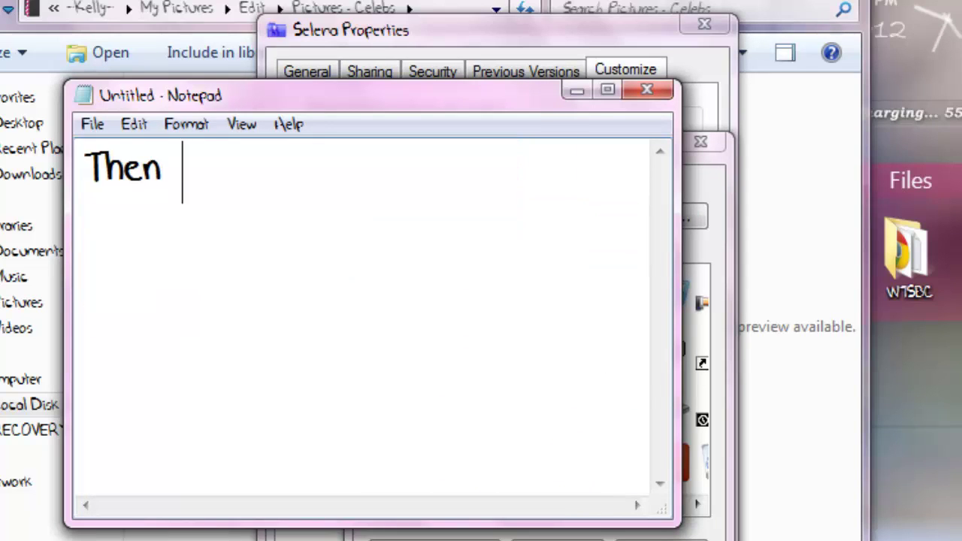
type("you just pic")
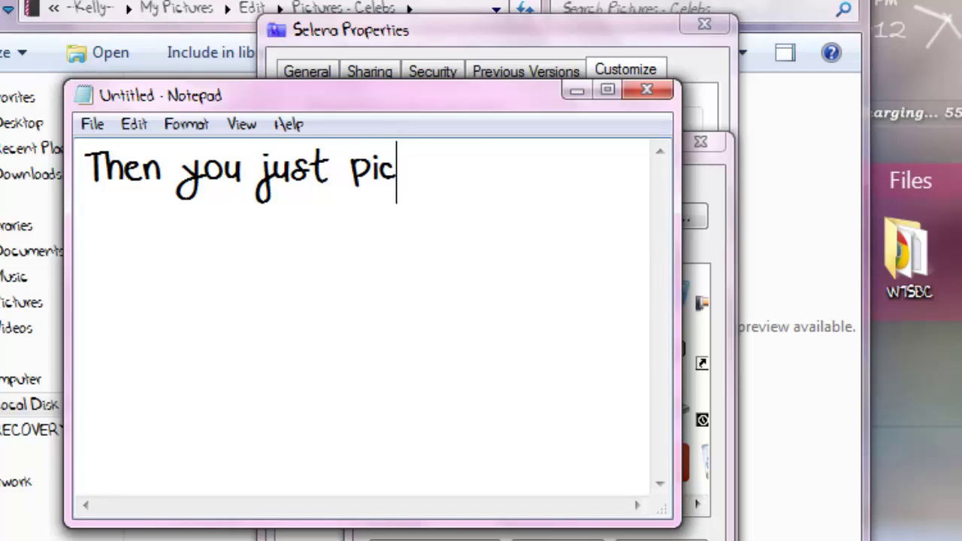
type("k the icon")
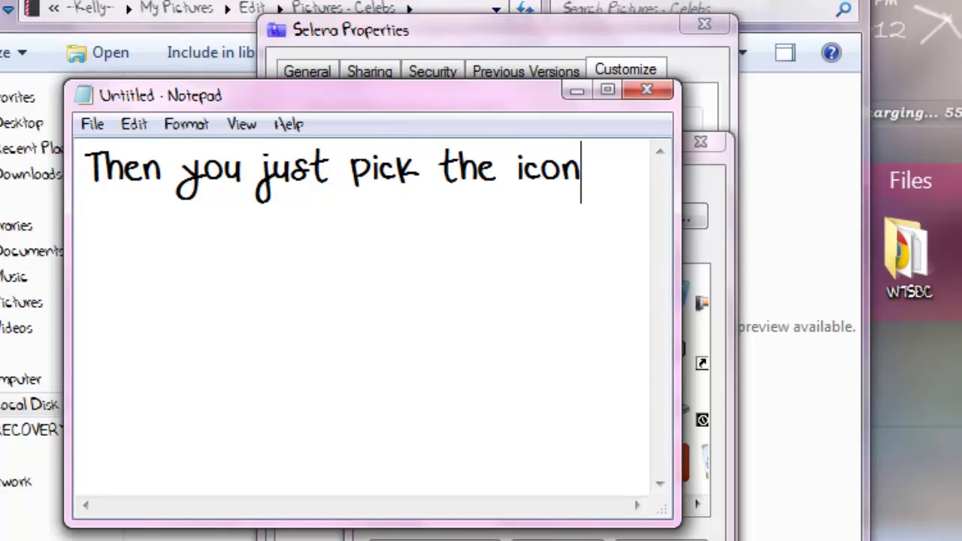
- Start a second line in the note reading "Simple :D"
key("Return")
type("Simlp")
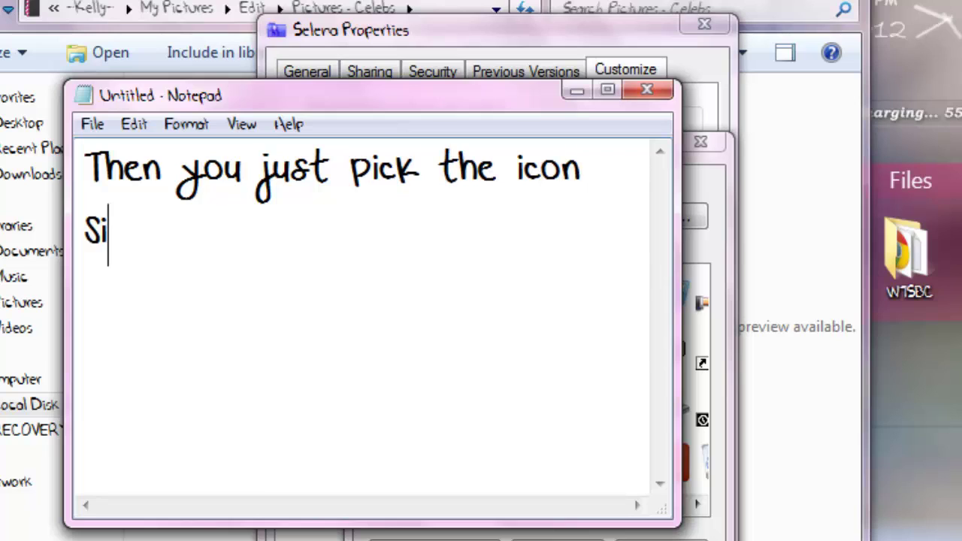
key("BackSpace")
key("BackSpace")
type("ples.")
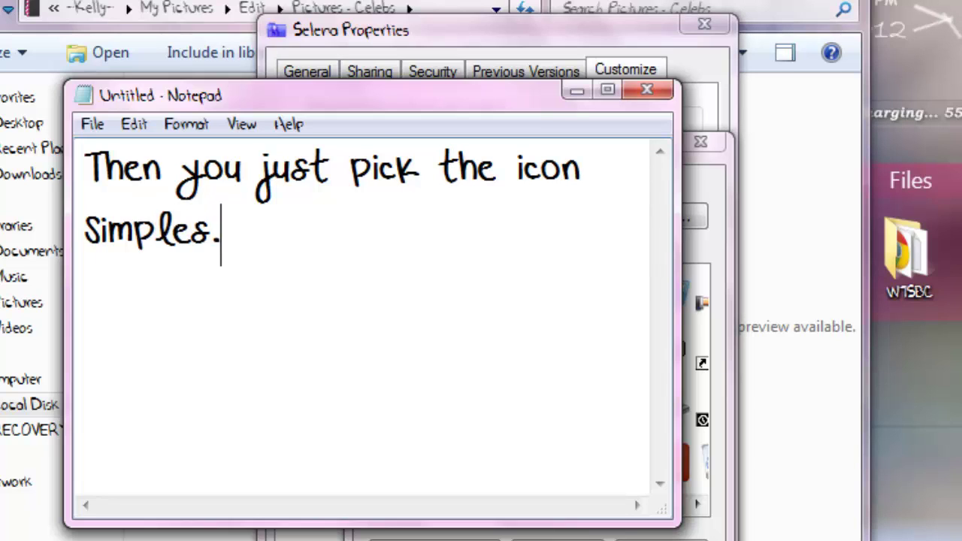
key("BackSpace")
key("BackSpace")
type(":D")
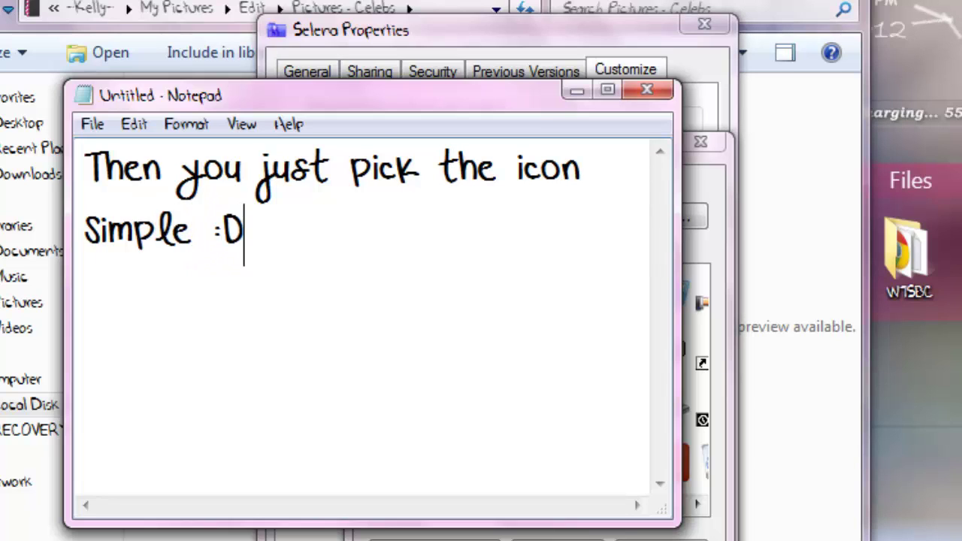
- Continue the second line with "So any questions u hv," and add a third line reading "just ask.. ;)"
type(" So an")
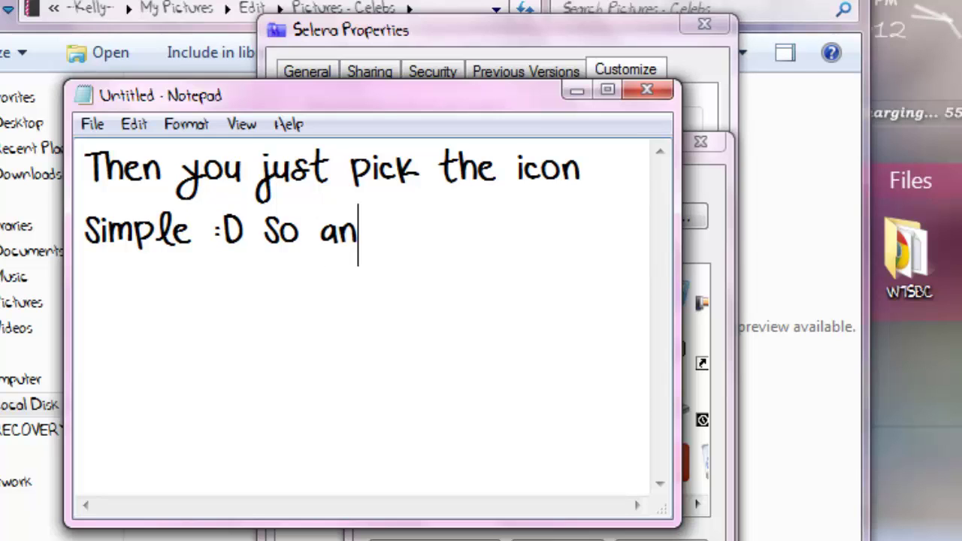
type("y questio")
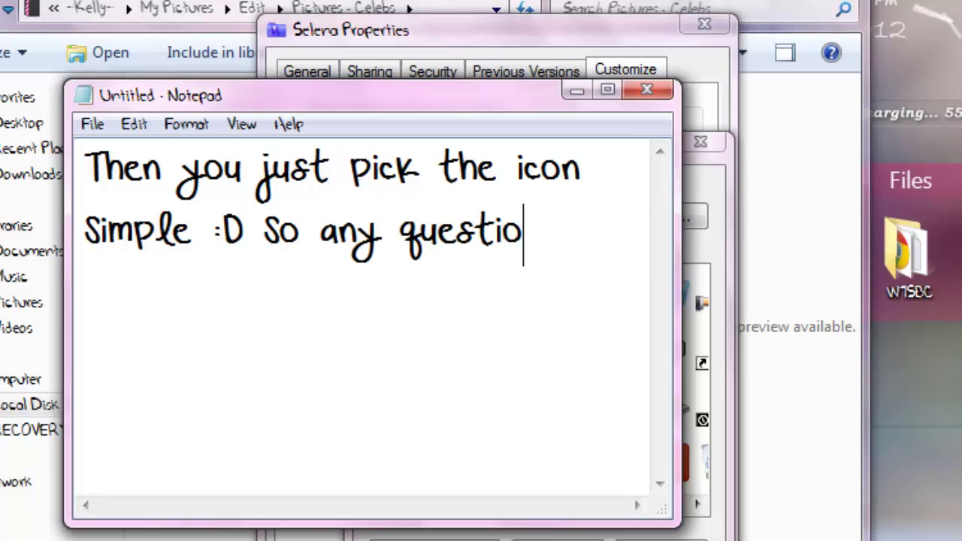
type("ns u hv,")
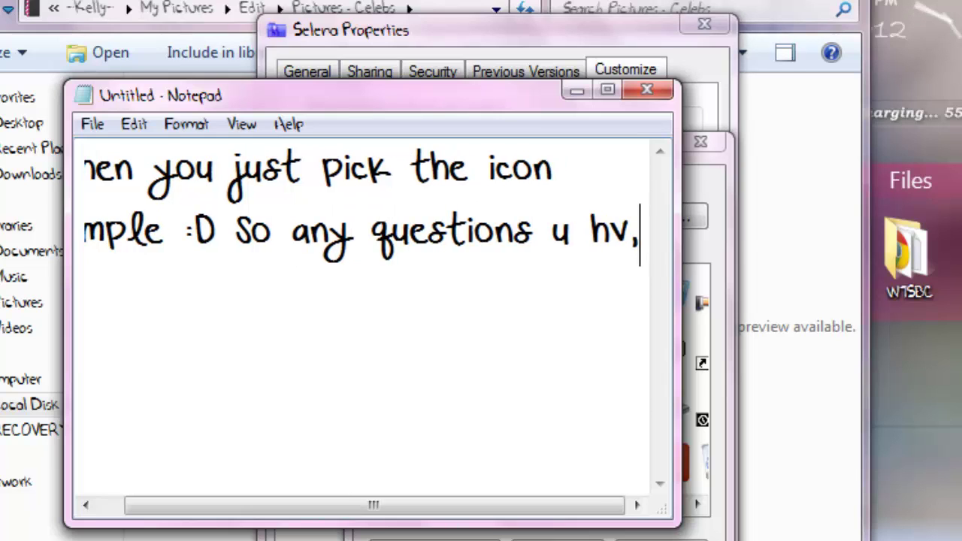
key("Return")
type("just ask.. ;)")
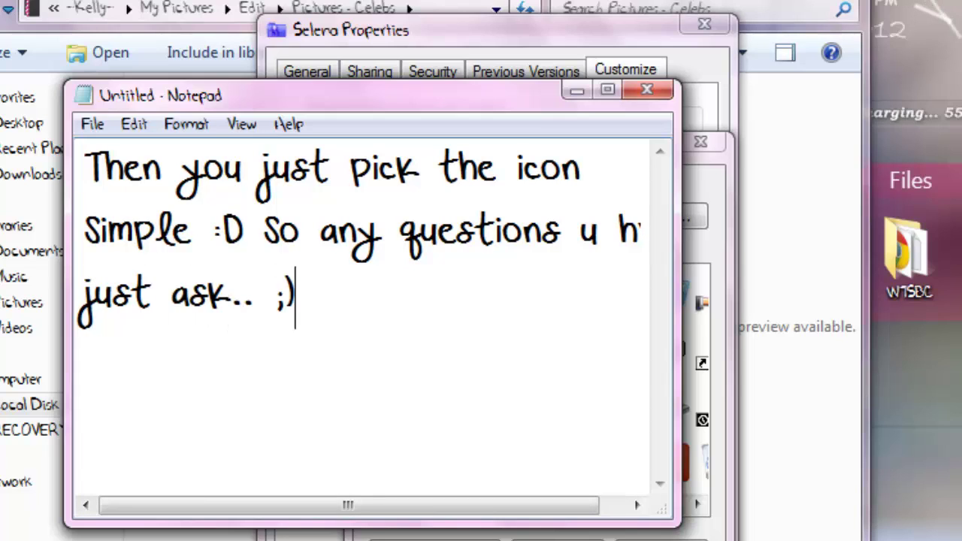
- Replace the whole note with a music credit beginning "The songs were by Megan and" and start a new line below it
key("ctrl+a")
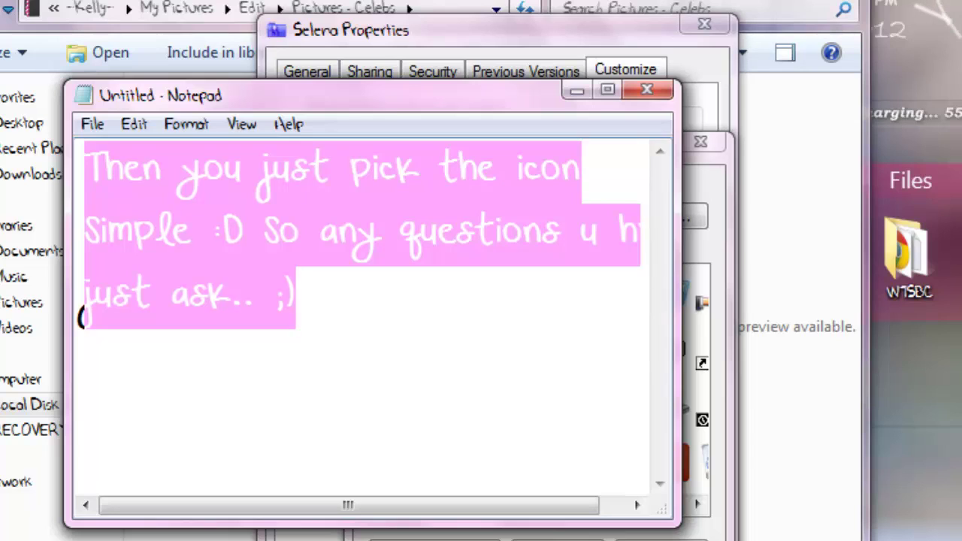
key("BackSpace")
type("The song")
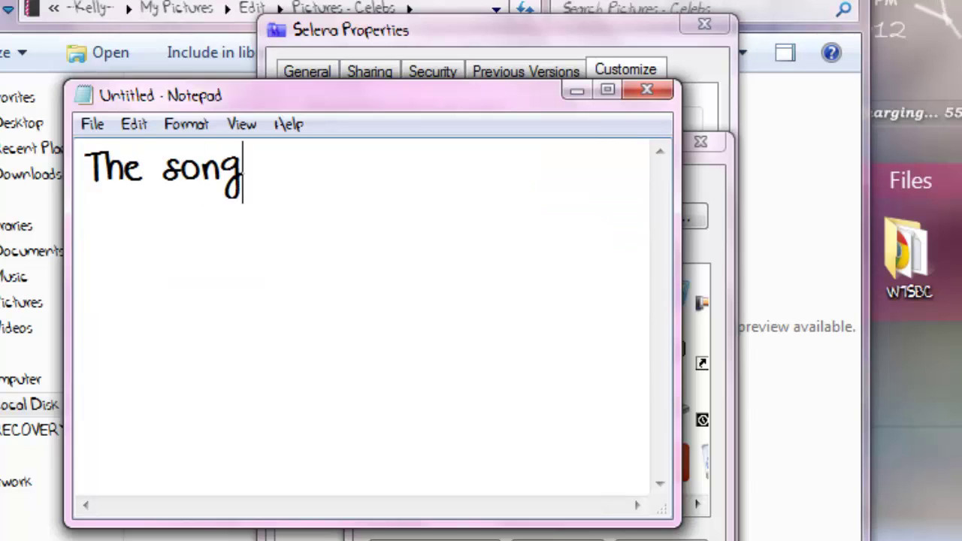
type("s were by ")
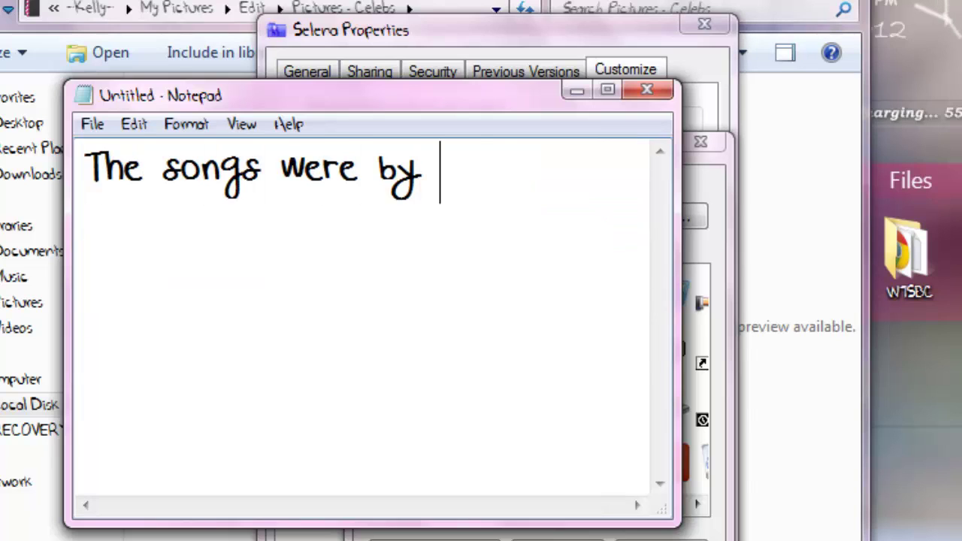
type("Megan and I")
key("Return")
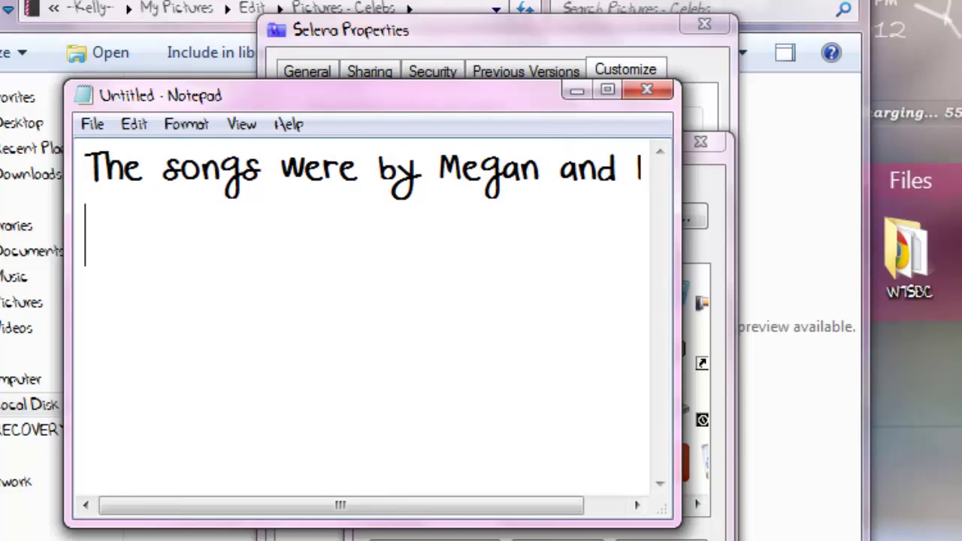
- Write "Their great,check em out.. :)" on the note's second line
type("Their ")
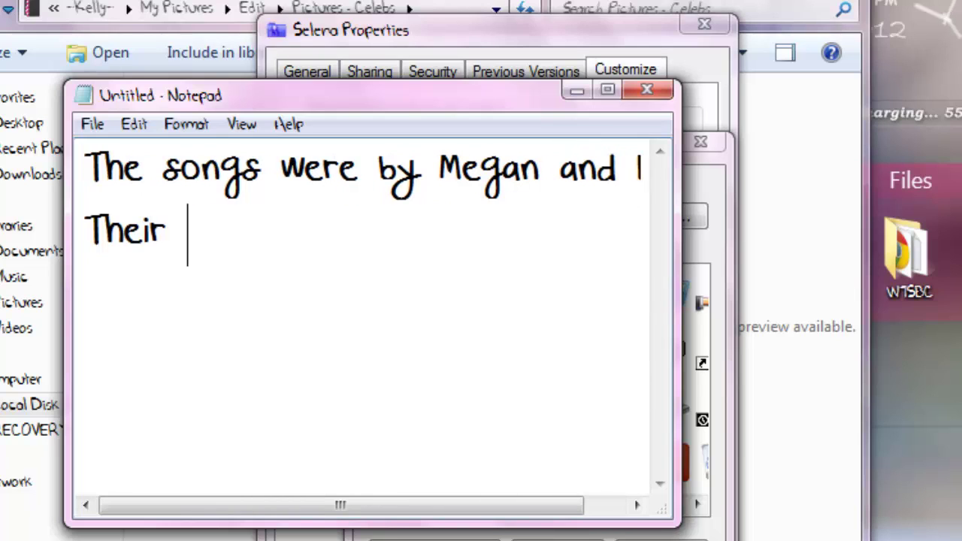
type("great,chec")
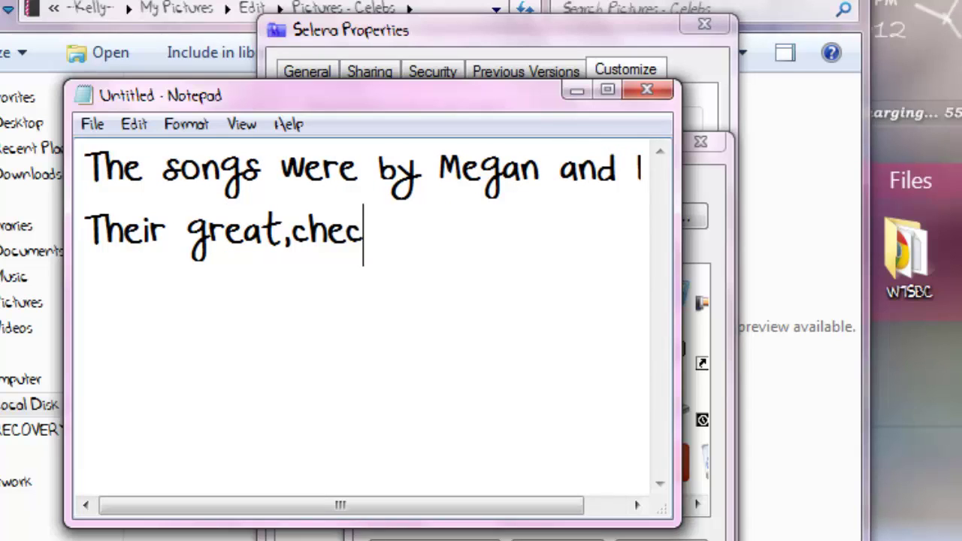
type("k em out.. :")
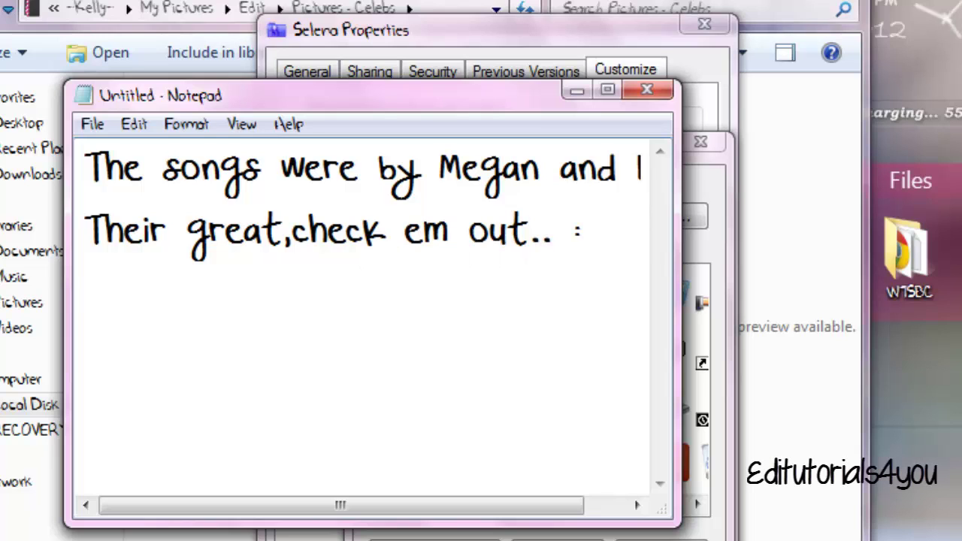
type(")")
- Clear the music credit note and write "So please sucsribe.. :D" in its place
key("ctrl+a")
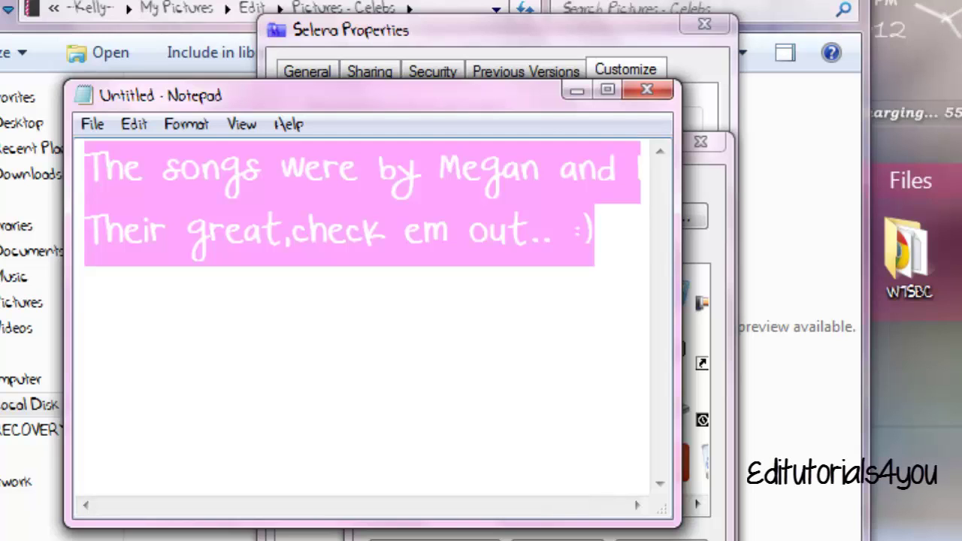
key("Delete")
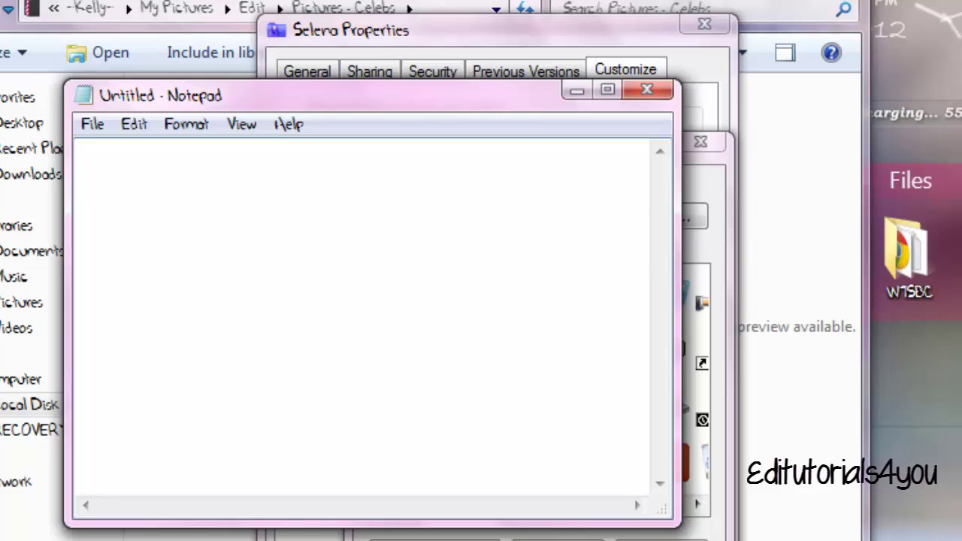
type("So plea")
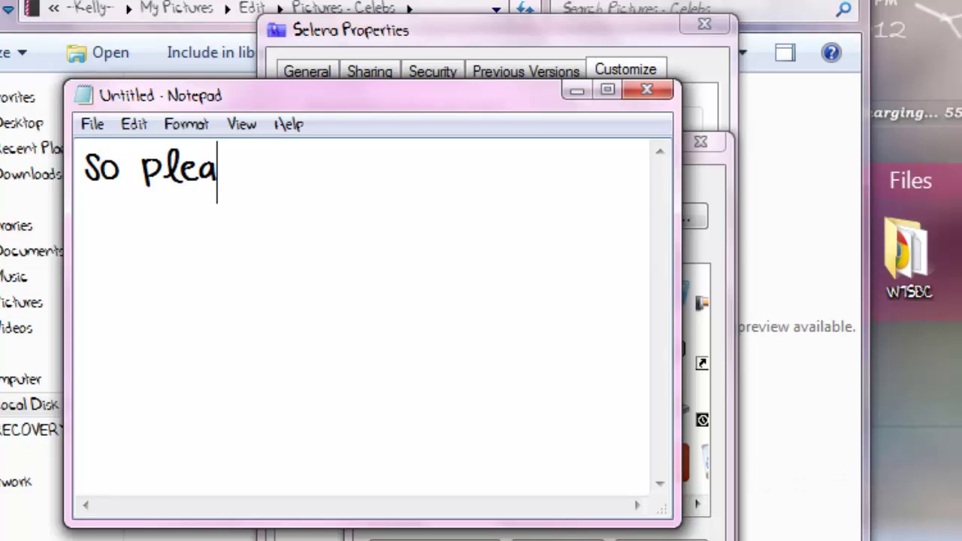
type("se sucr")
key("BackSpace")
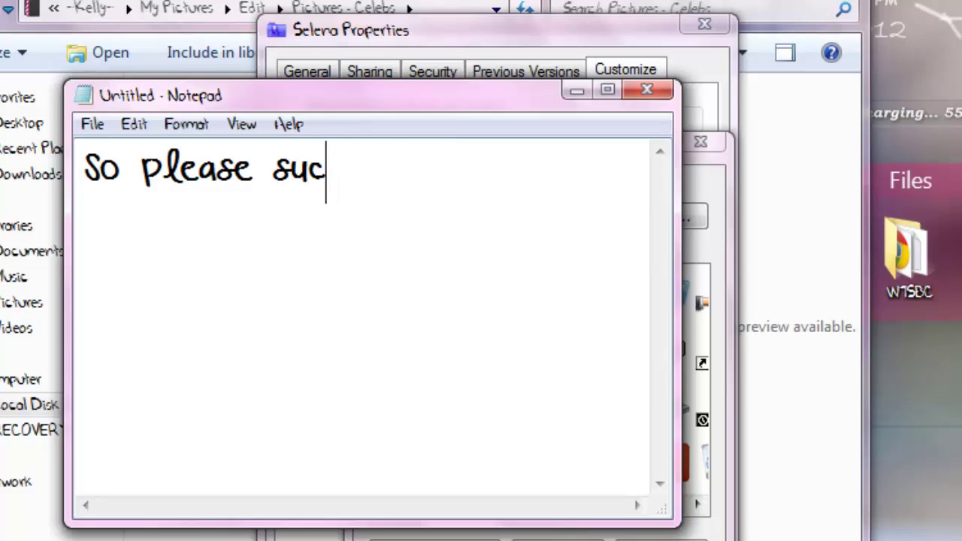
type("sribe.. :")
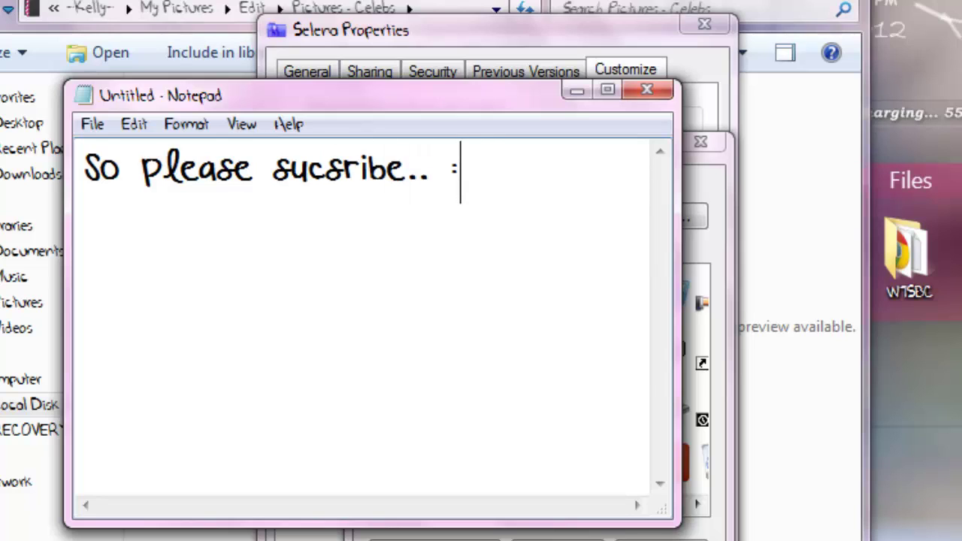
type("D")
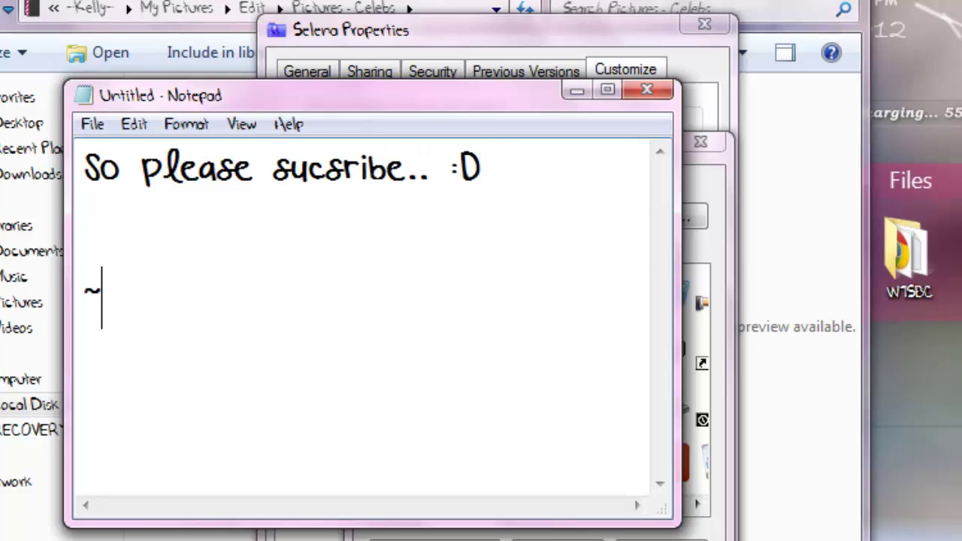
- Write "~Like~Comment~Sucsribe~" below the first line, leaving an empty line between them
key("BackSpace")
type("~Like~c")
key("BackSpace")
type("Co")
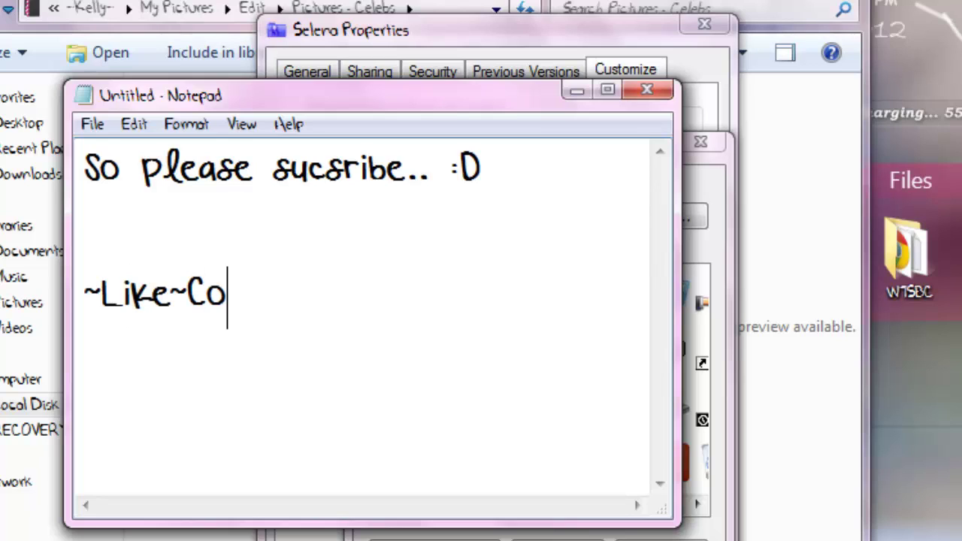
type("mment~S")
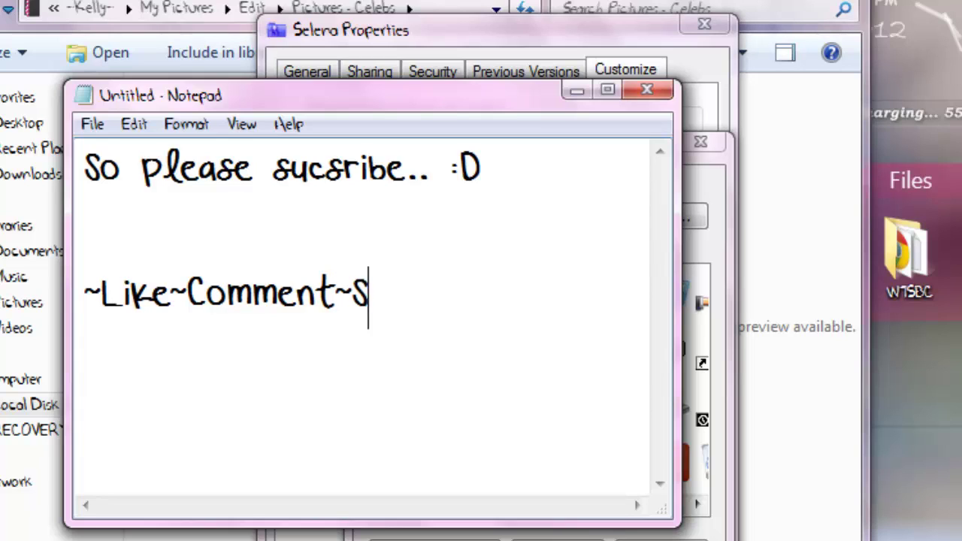
type("ucsribe~")
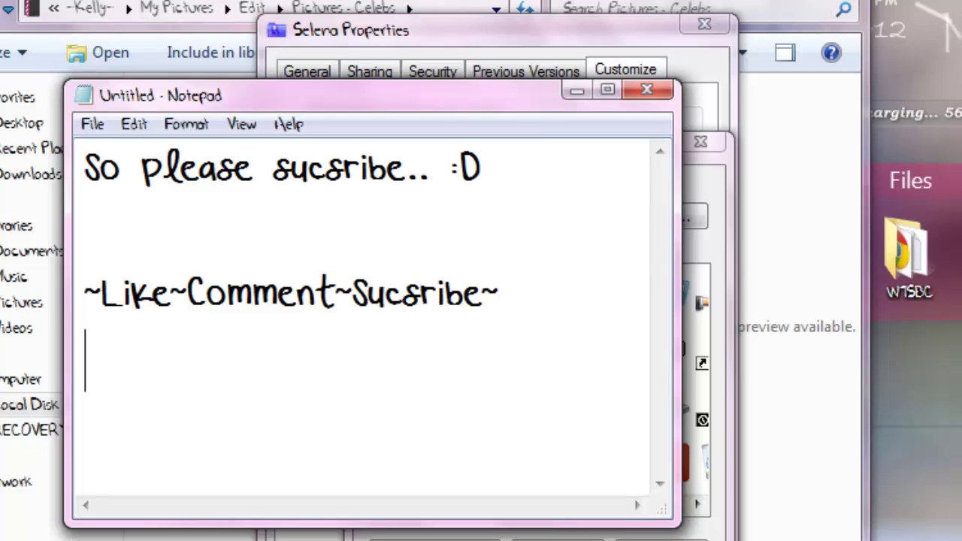
- Add the closing line "Thanks for watching!! Love yah" beneath the like and comment line
key("Return")
type("Thanks for ")
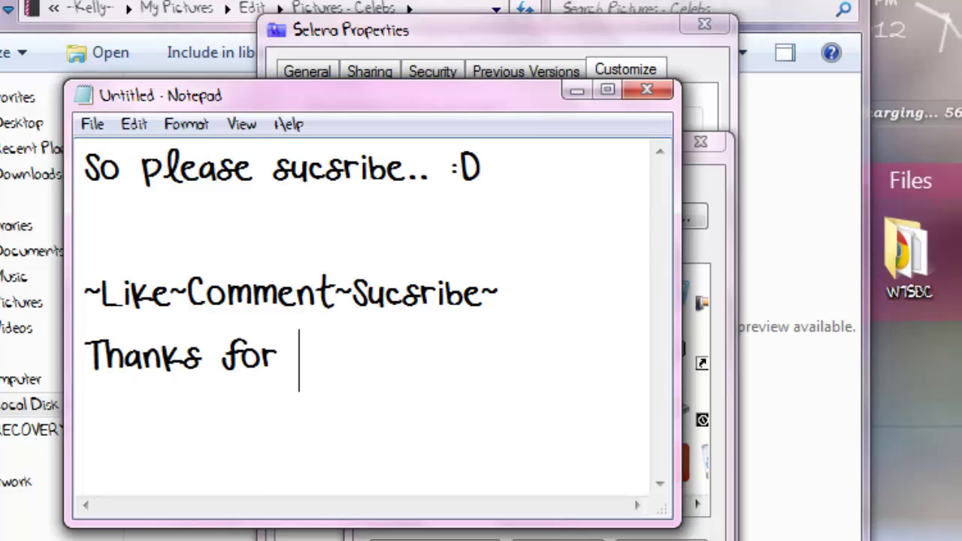
type("watching!")
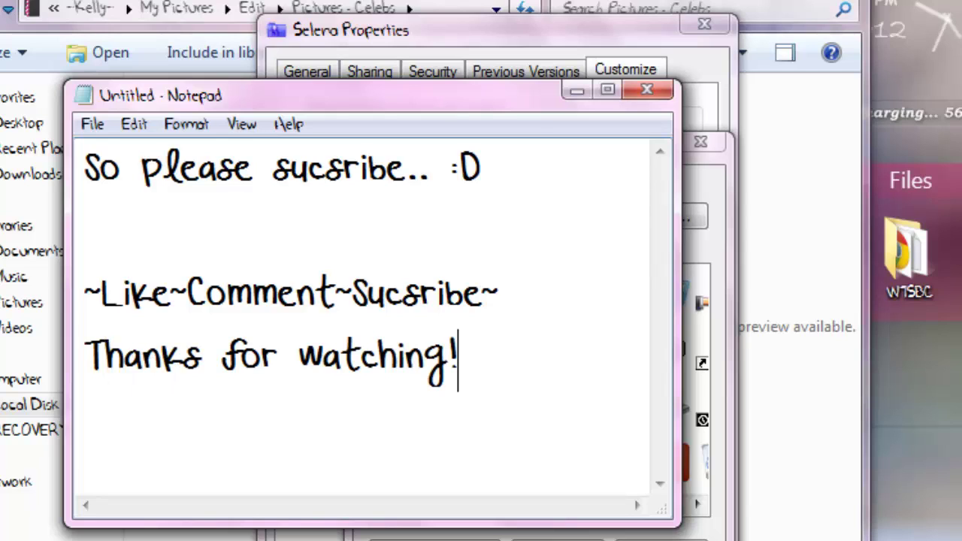
type("! Loe")
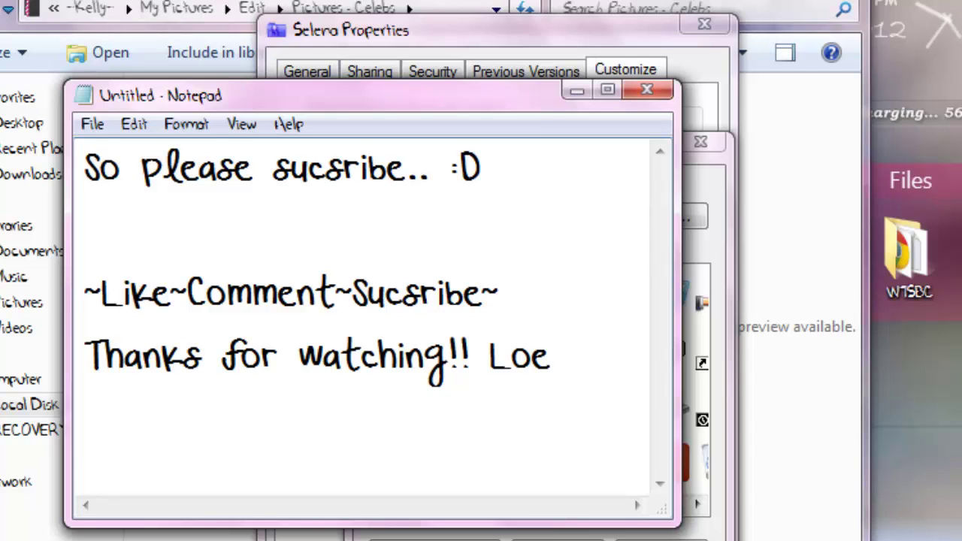
key("BackSpace")
type("ve yah")
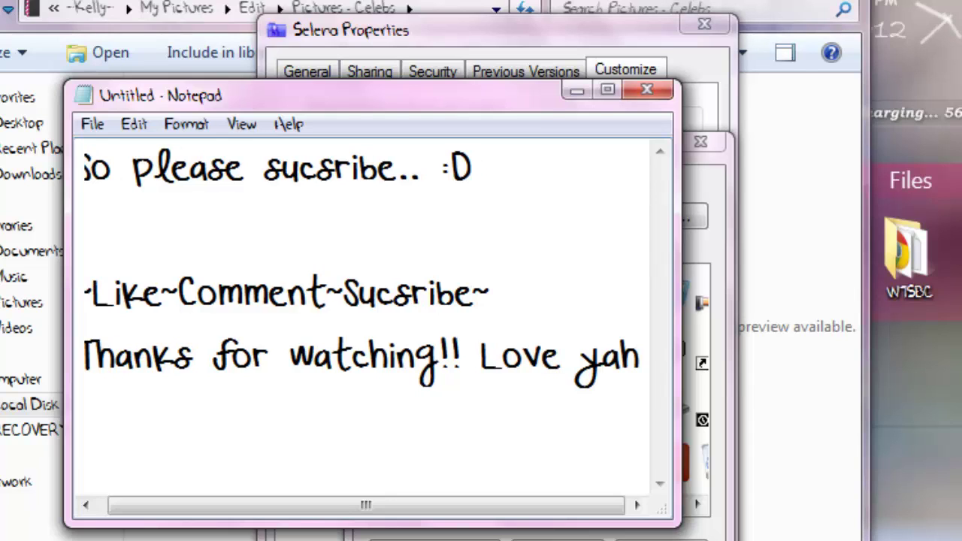